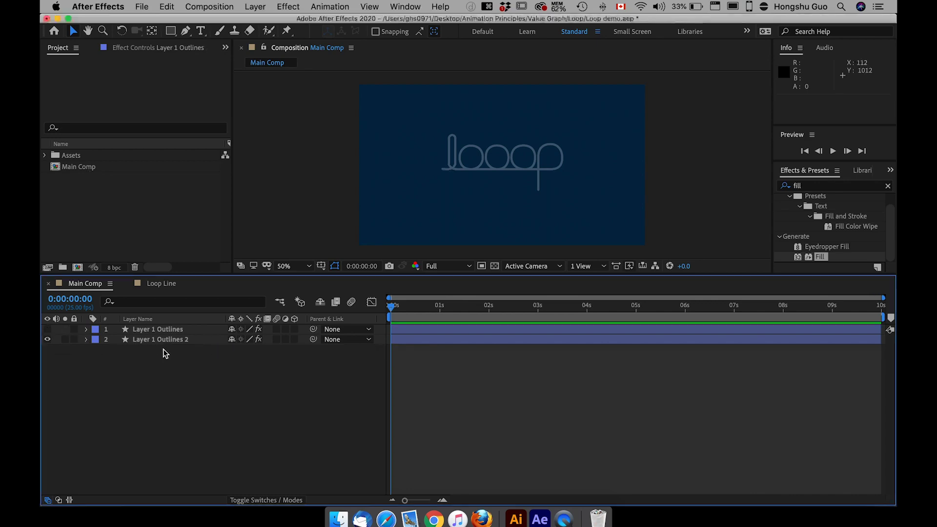
# Lock the Layer 1 Outlines 2 layer and turn on visibility for the Layer 1 Outlines layer
pyautogui.click(160, 340)
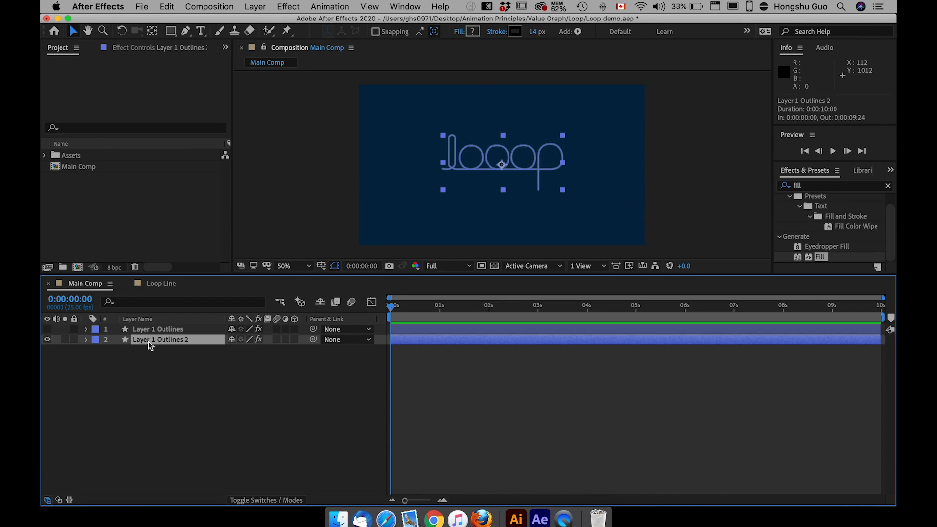
pyautogui.click(177, 363)
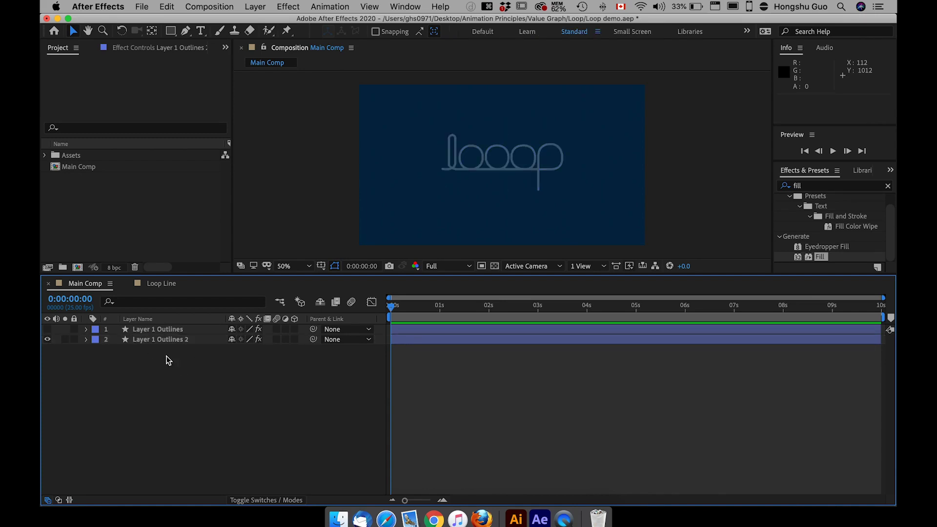
pyautogui.click(74, 340)
pyautogui.moveTo(47, 329); pyautogui.dragTo(47, 339)
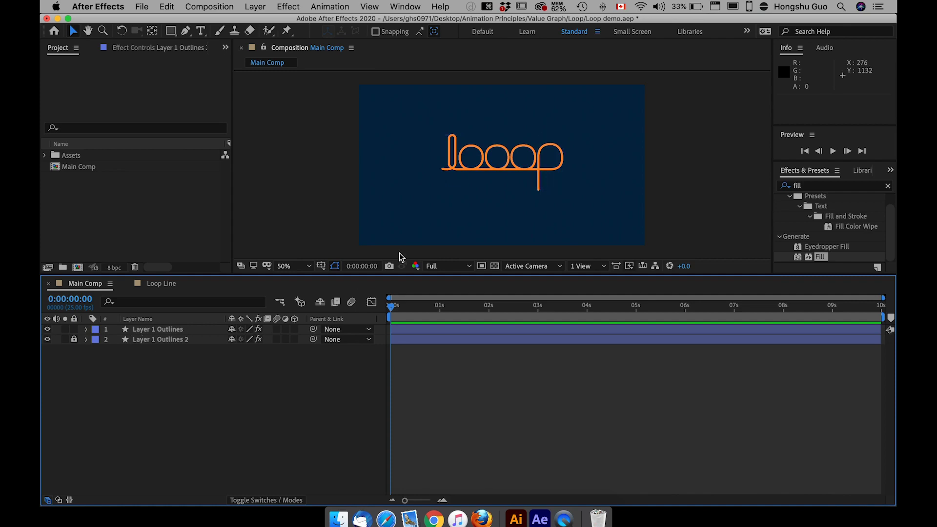
# Add a Trim Paths operator to the Layer 1 Outlines shape layer and expand its properties
pyautogui.click(156, 330)
pyautogui.click(86, 329)
pyautogui.click(87, 330)
pyautogui.click(88, 330)
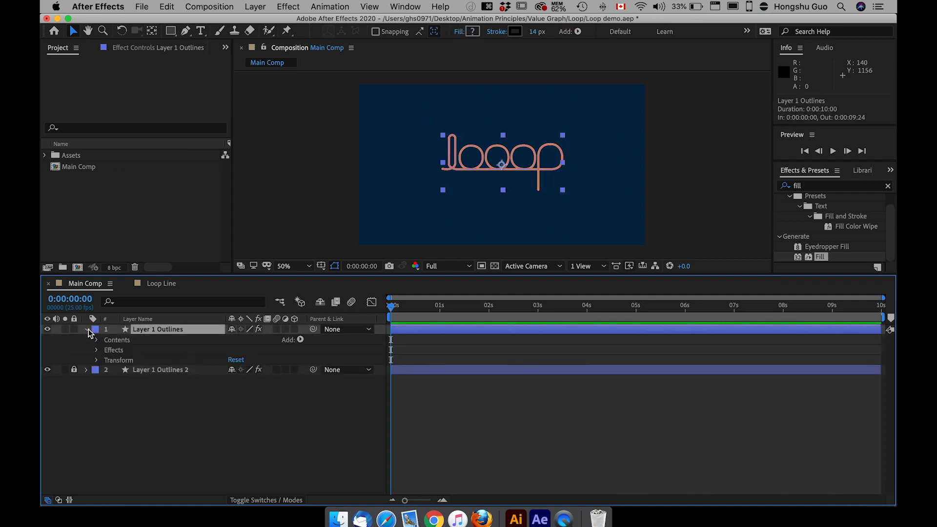
pyautogui.click(300, 340)
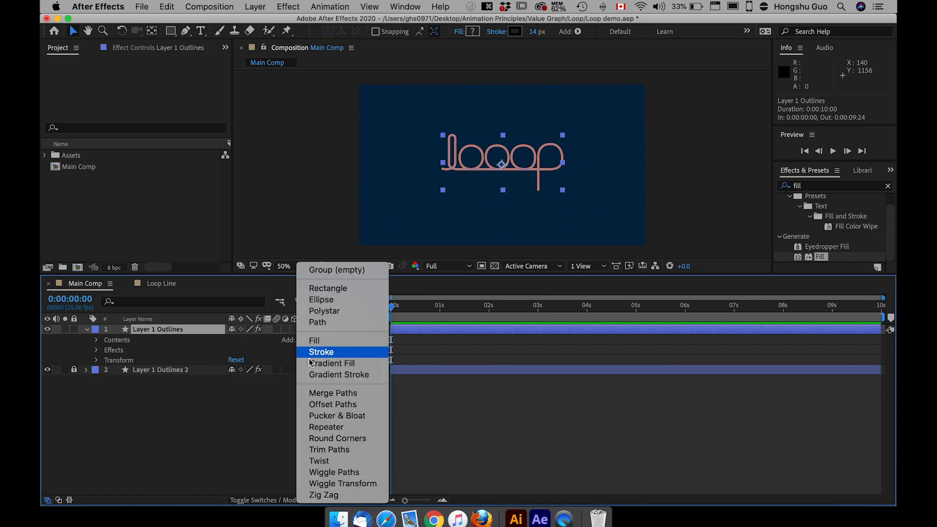
pyautogui.click(332, 449)
pyautogui.click(107, 360)
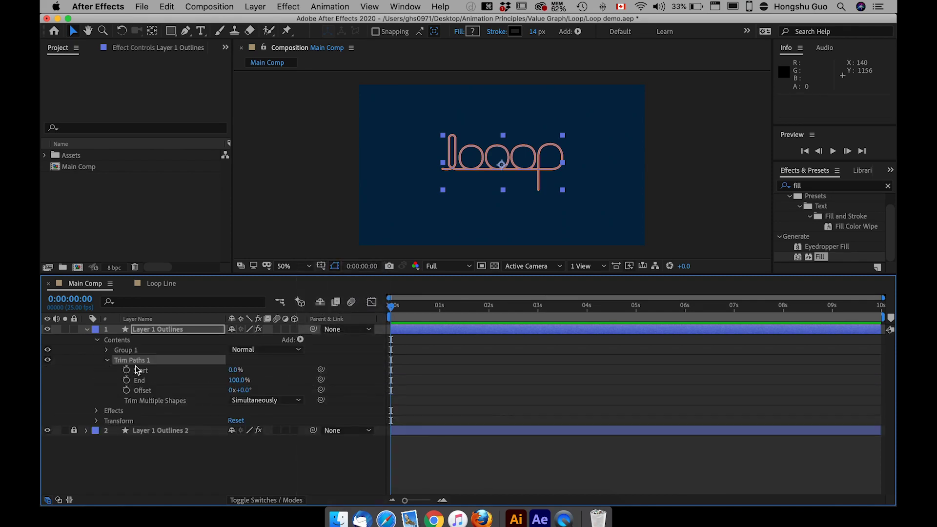
# Set the End value of Trim Paths 1 to 3%
pyautogui.moveTo(235, 380)
pyautogui.mouseDown()
pyautogui.moveTo(176, 376)
pyautogui.moveTo(246, 374)
pyautogui.mouseUp()
pyautogui.click(238, 380)
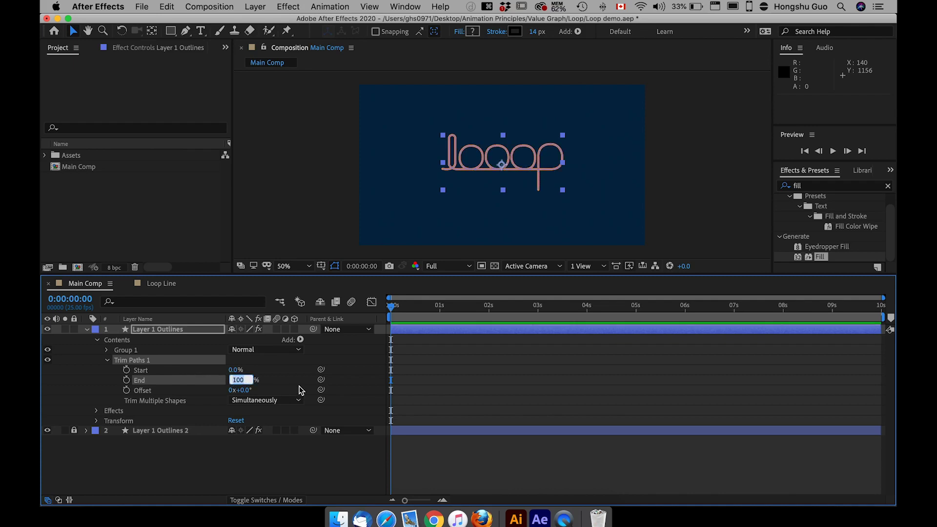
pyautogui.write('3')
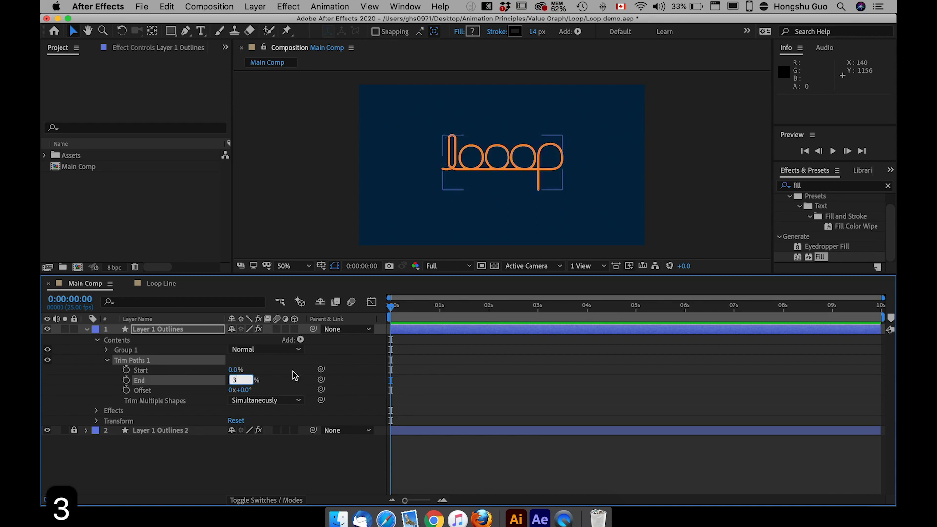
pyautogui.click(293, 372)
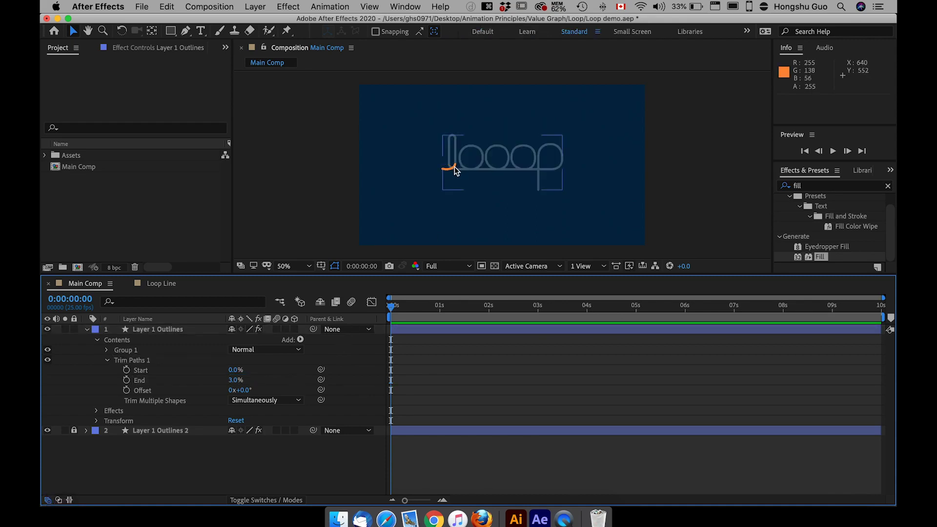
# Try out different Trim Paths Offset values on the line and restore the Offset to 0°
pyautogui.moveTo(236, 390)
pyautogui.mouseDown()
pyautogui.moveTo(380, 385)
pyautogui.moveTo(451, 369)
pyautogui.moveTo(248, 392)
pyautogui.mouseUp()
pyautogui.click(244, 389)
pyautogui.write('0')
pyautogui.click(212, 375)
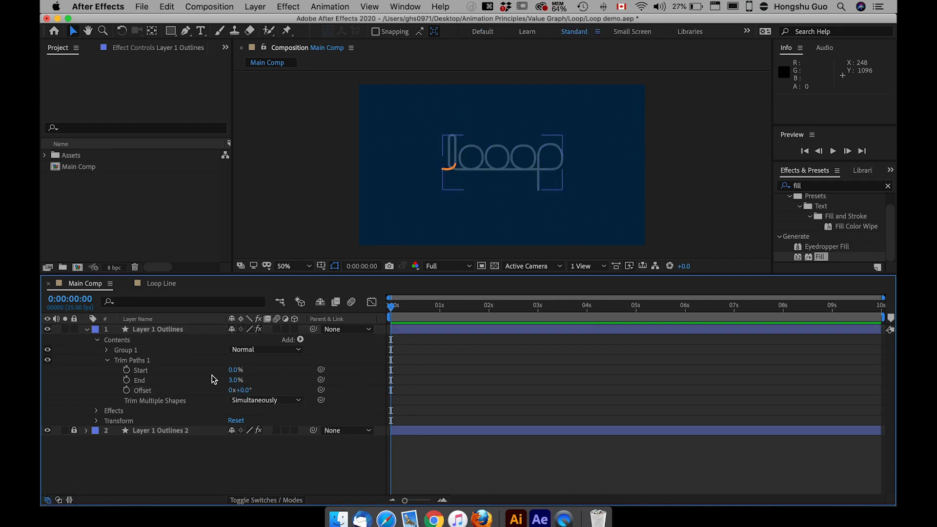
# Animate the Trim Paths Offset from 0° at 0:00 to one full revolution (1x+0.0°) at 5:00
pyautogui.click(126, 390)
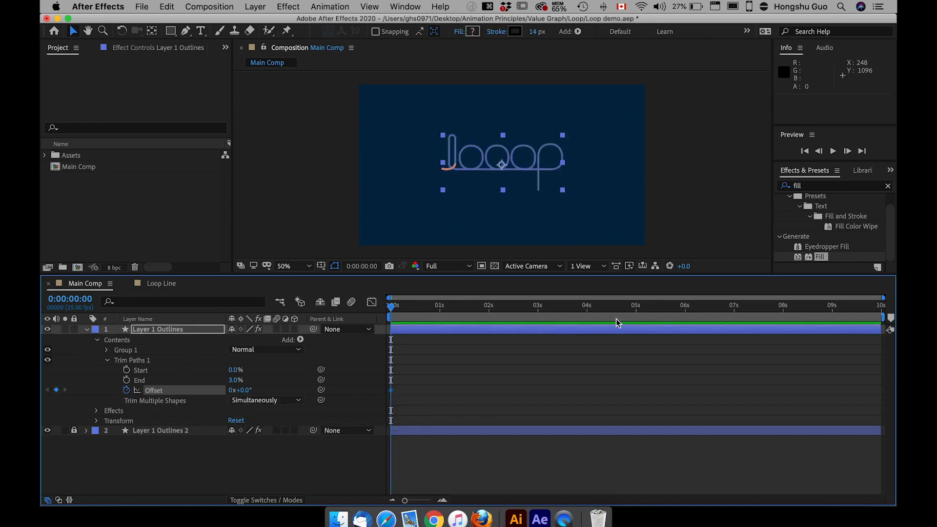
pyautogui.click(635, 307)
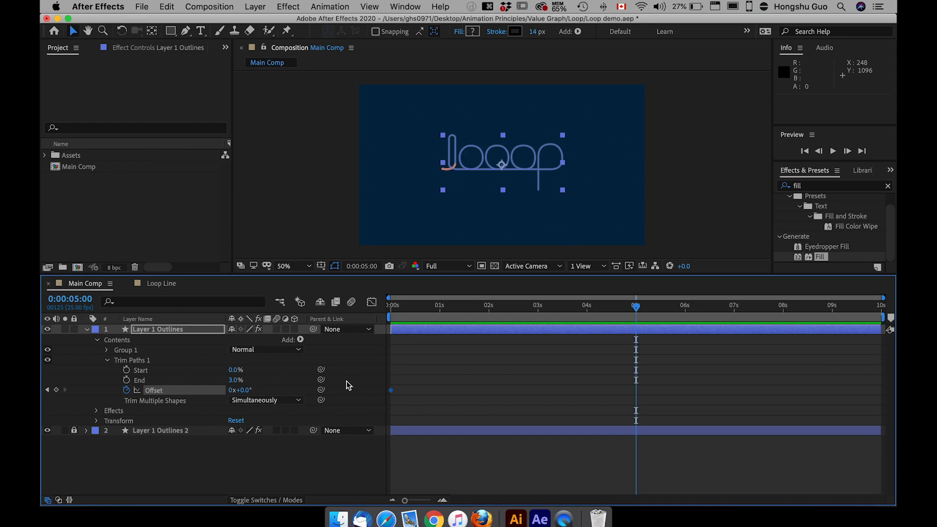
pyautogui.click(232, 390)
pyautogui.write('1')
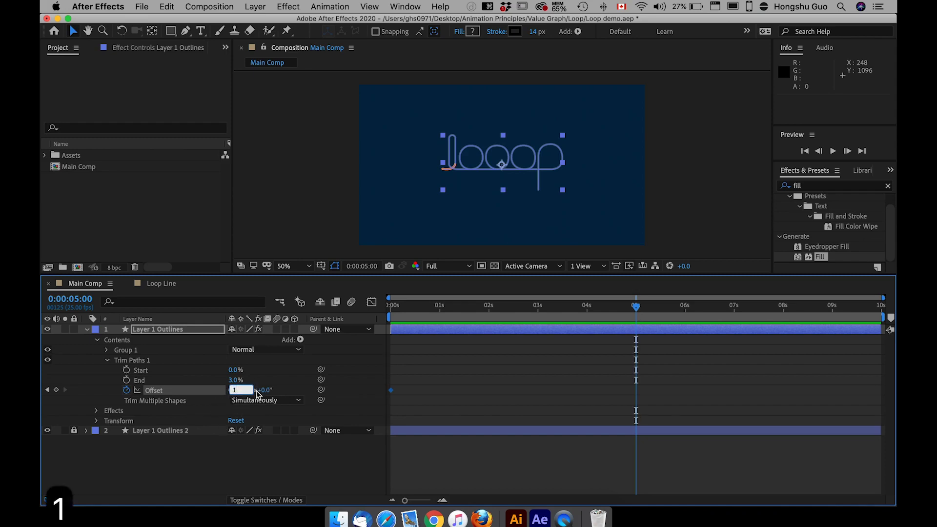
pyautogui.click(288, 383)
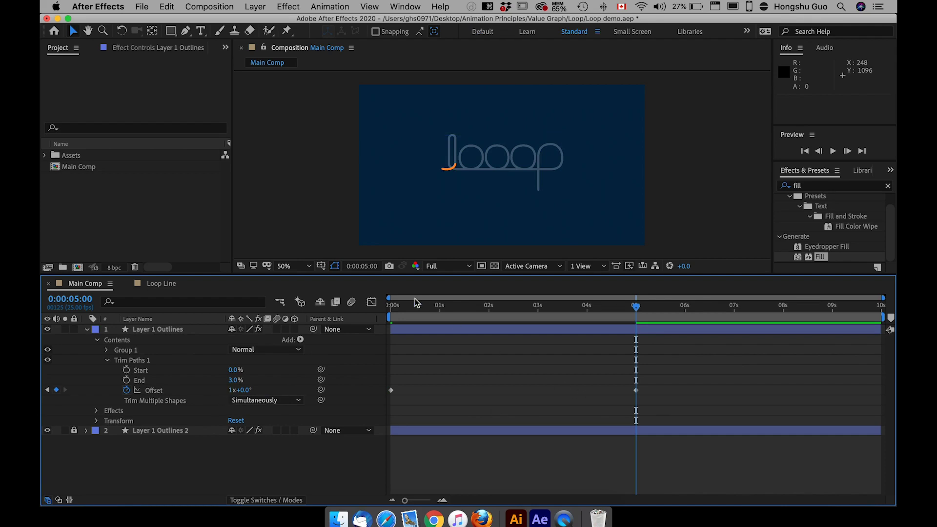
# Play back the Offset animation from the start of the composition
pyautogui.click(390, 311)
pyautogui.press('space')
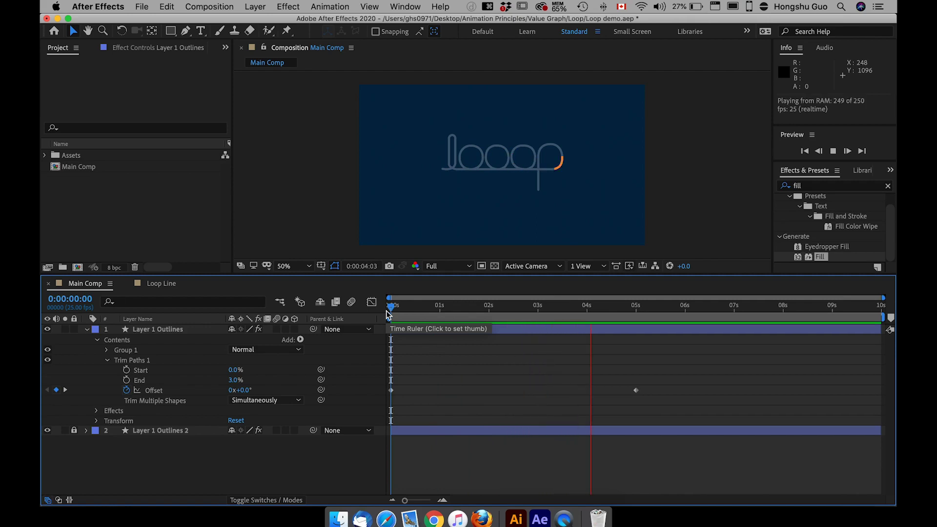
pyautogui.press('space')
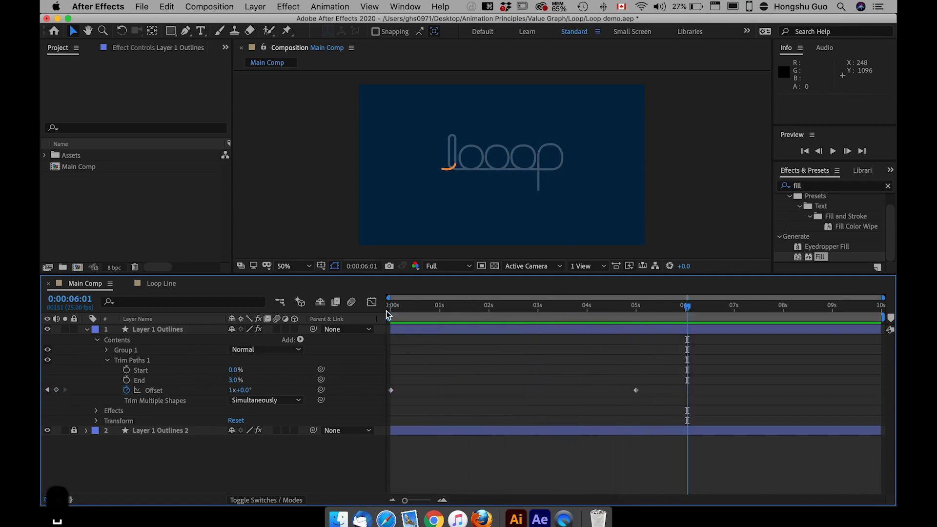
# End the work area at 5:00 and preview the looping animation from the start
pyautogui.click(637, 308)
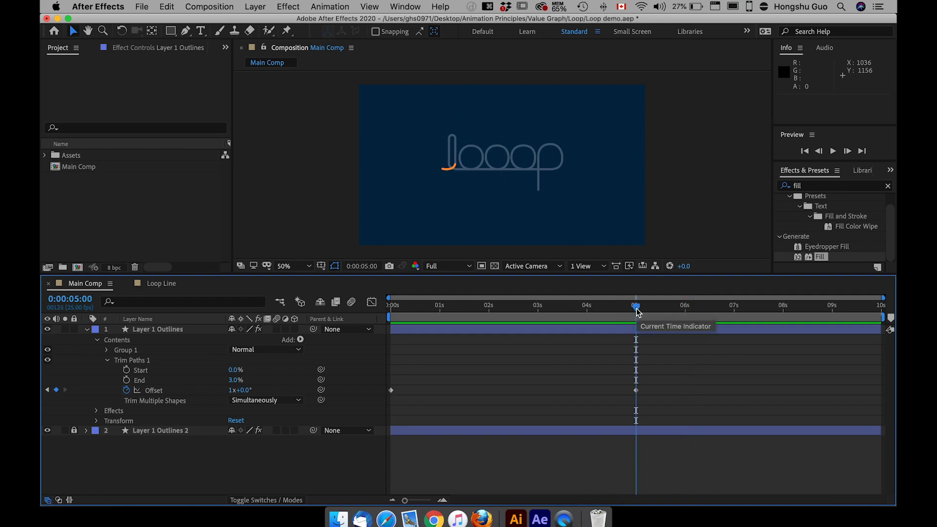
pyautogui.press('n')
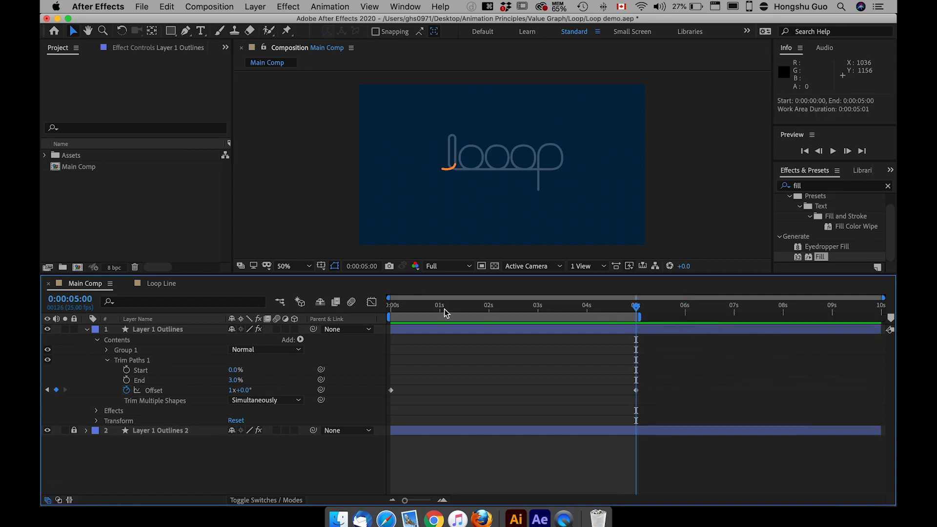
pyautogui.click(391, 307)
pyautogui.press('space')
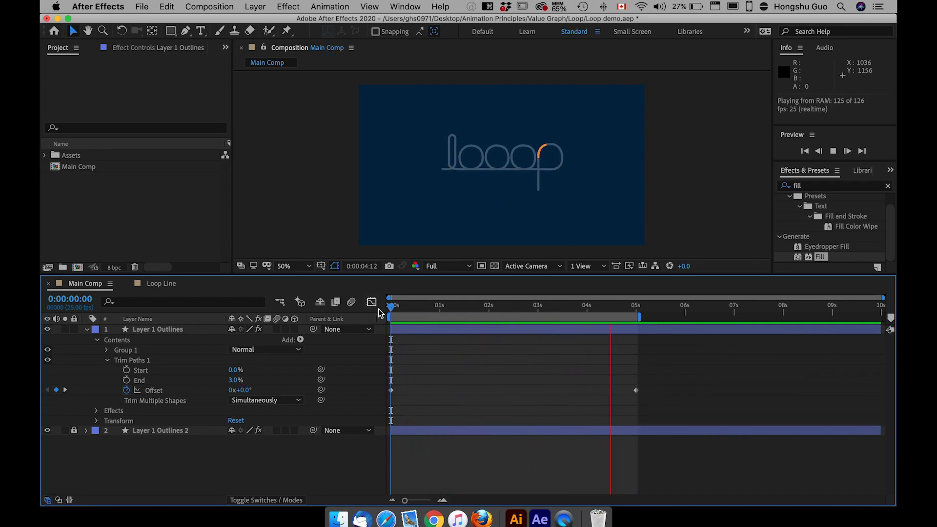
pyautogui.press('space')
# Check the line's position at 5:00 and highlight the two Offset keyframes on the timeline
pyautogui.moveTo(393, 308); pyautogui.dragTo(636, 319)
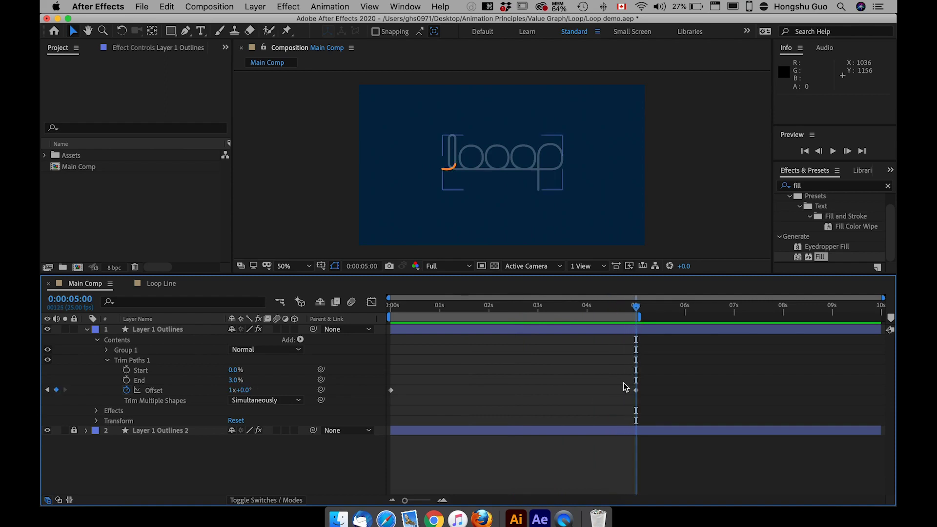
pyautogui.moveTo(649, 389); pyautogui.dragTo(378, 402)
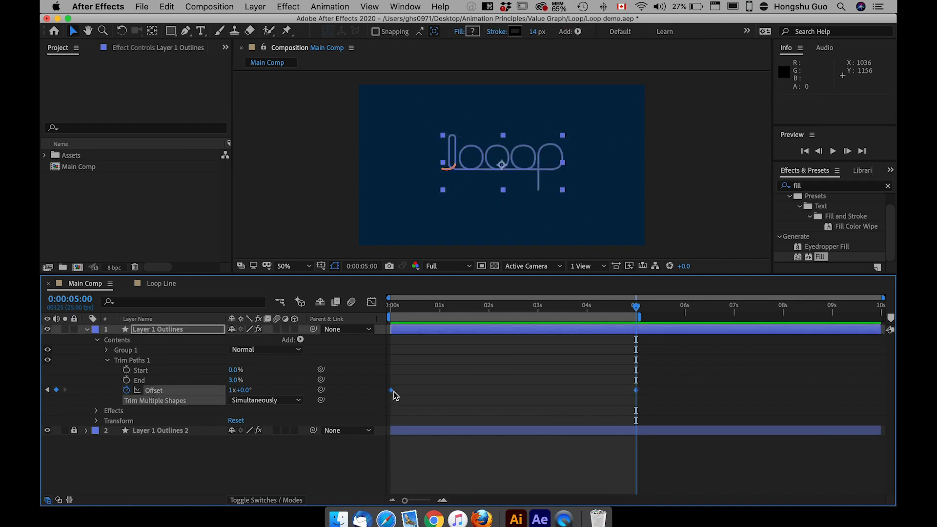
pyautogui.click(427, 384)
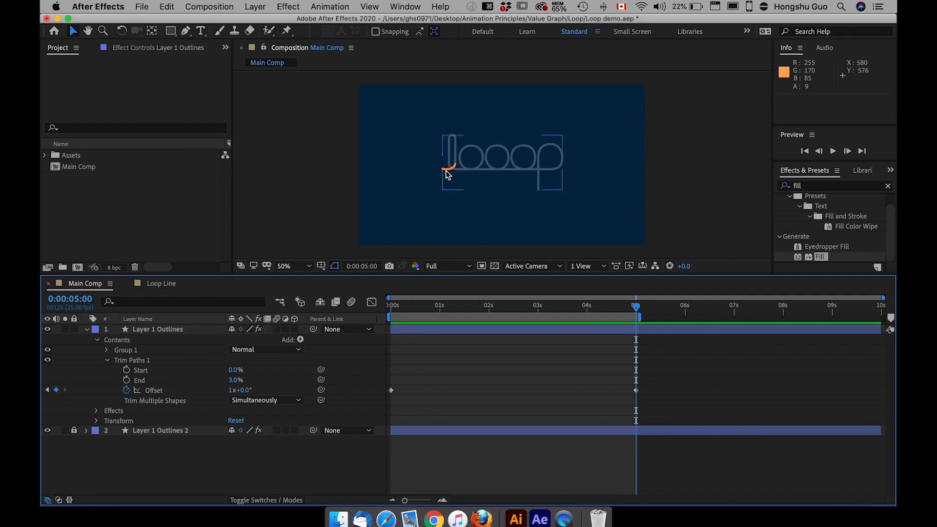
# Add Offset keyframes at 0:09 for the top of the l, and at 0:23 and 1:08 for the bottom and top of the first o
pyautogui.press('super+equal')
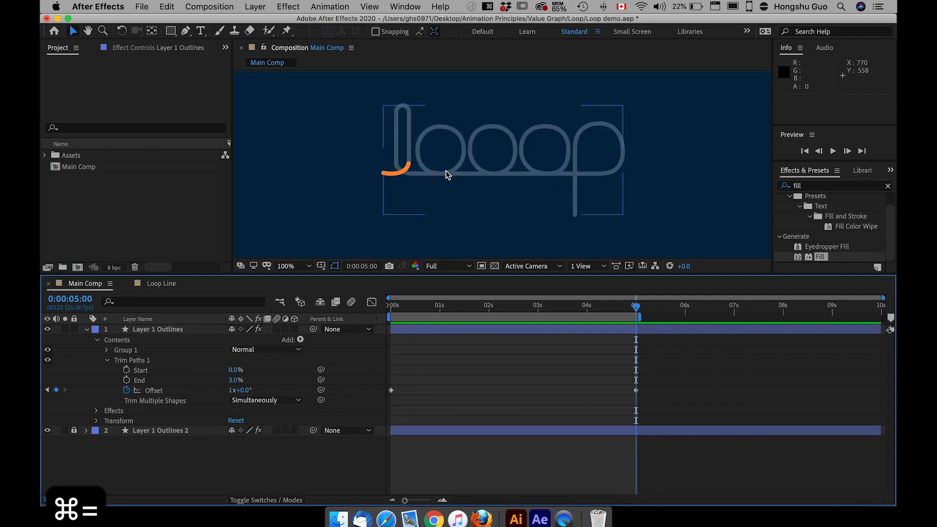
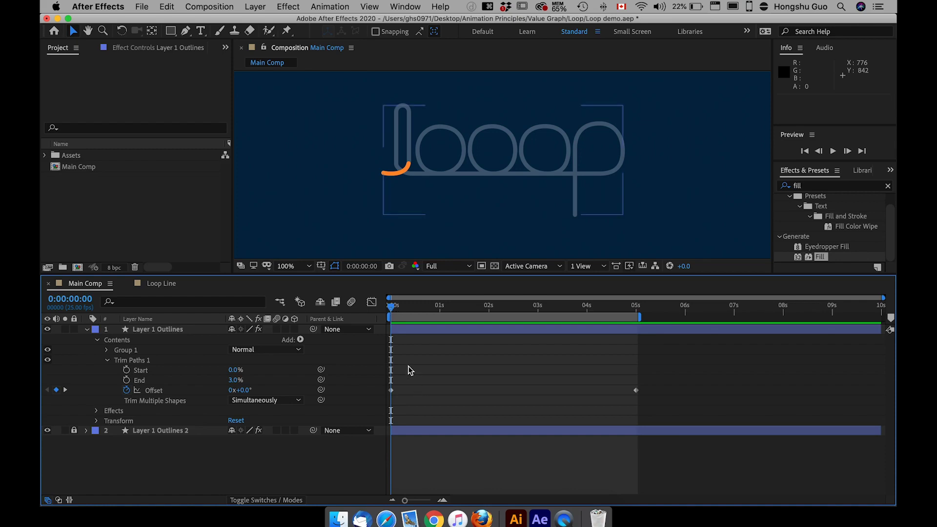
pyautogui.moveTo(392, 307); pyautogui.dragTo(410, 311)
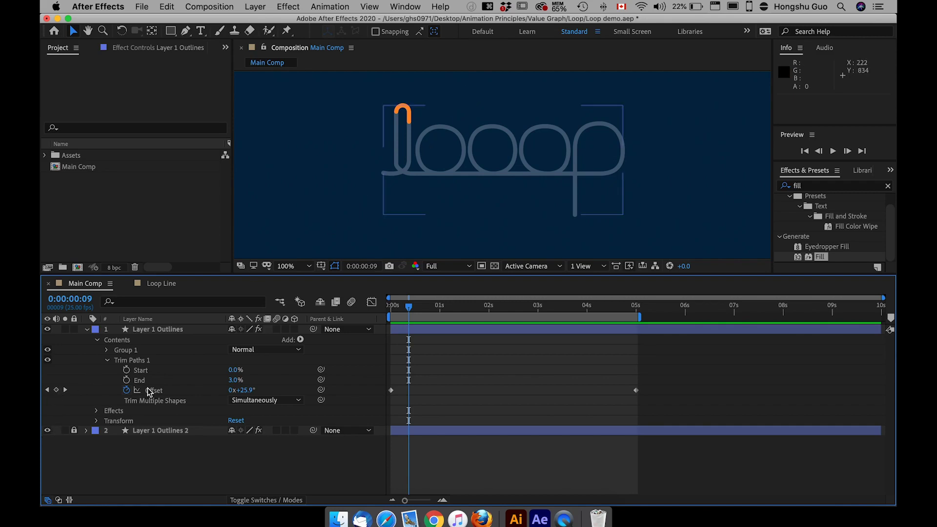
pyautogui.click(57, 389)
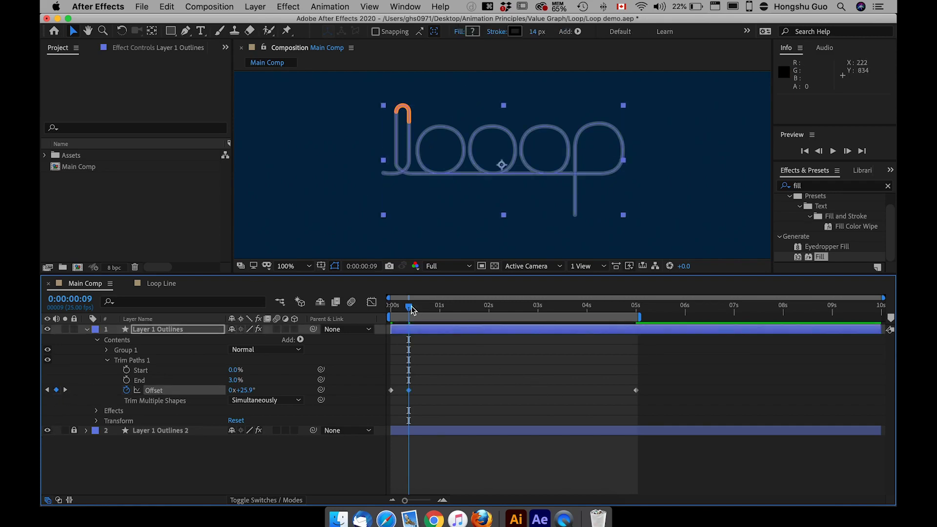
pyautogui.moveTo(410, 309); pyautogui.dragTo(436, 311)
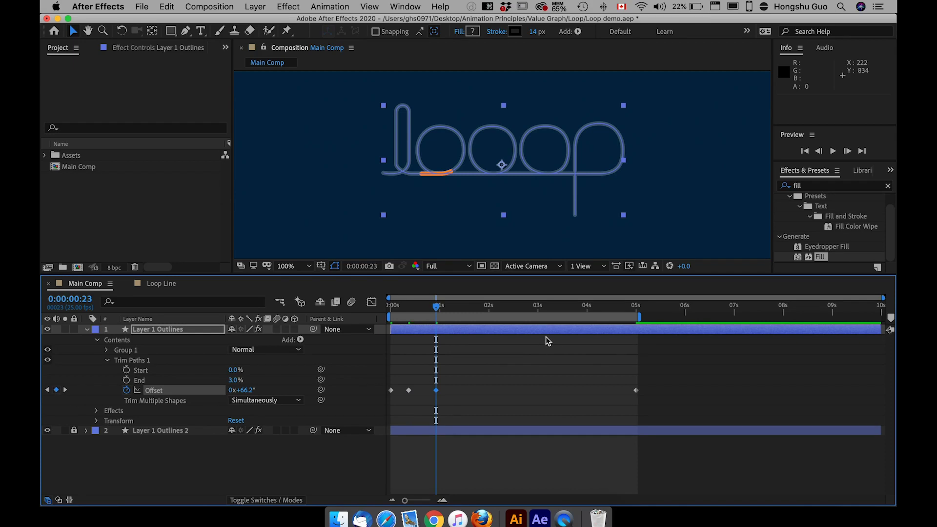
pyautogui.moveTo(441, 309); pyautogui.dragTo(455, 308)
pyautogui.click(56, 390)
pyautogui.press('cmd+z')
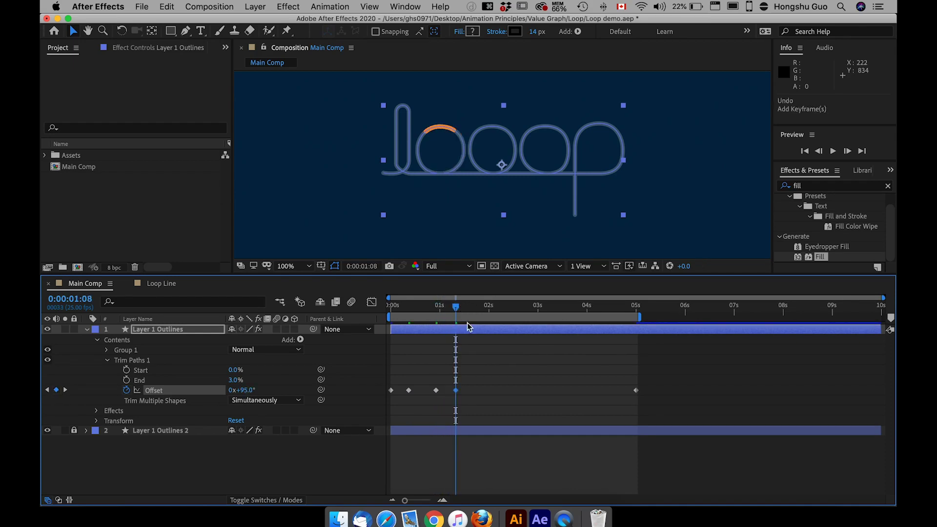
# Add Offset keyframes at 1:24 and 2:08, where the line reaches the bottom and top of the second o
pyautogui.moveTo(459, 309); pyautogui.dragTo(489, 310)
pyautogui.click(56, 390)
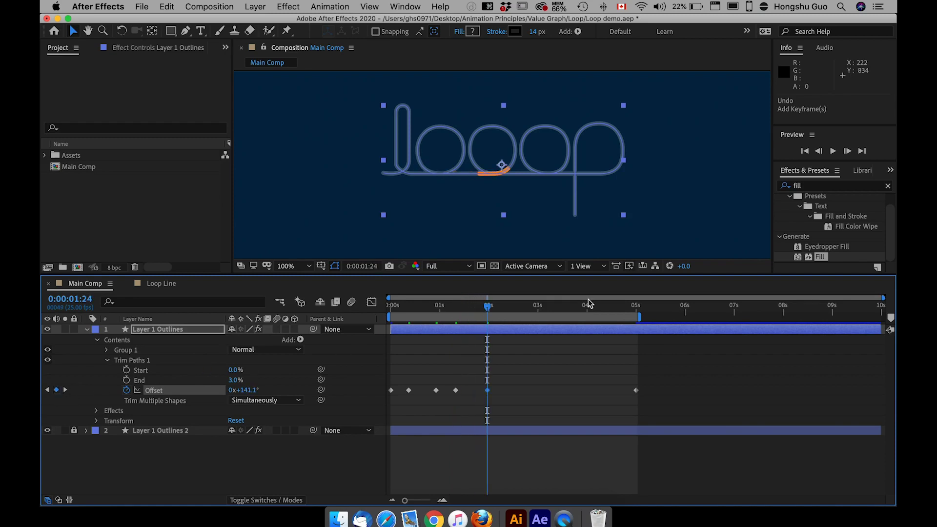
pyautogui.moveTo(490, 308); pyautogui.dragTo(508, 309)
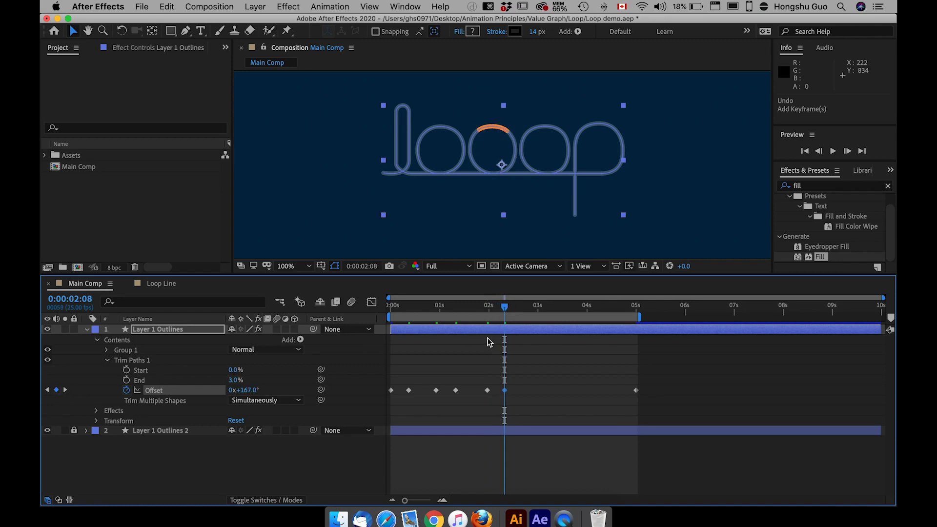
# Add Offset keyframes at 2:24 and 3:09, where the line reaches the bottom and top of the third o
pyautogui.moveTo(506, 308); pyautogui.dragTo(536, 309)
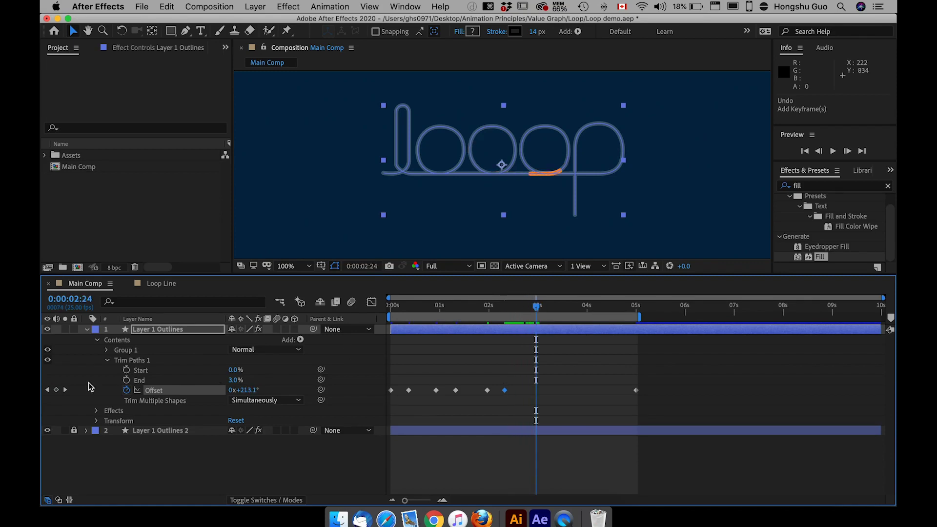
pyautogui.click(56, 391)
pyautogui.moveTo(539, 308); pyautogui.dragTo(556, 307)
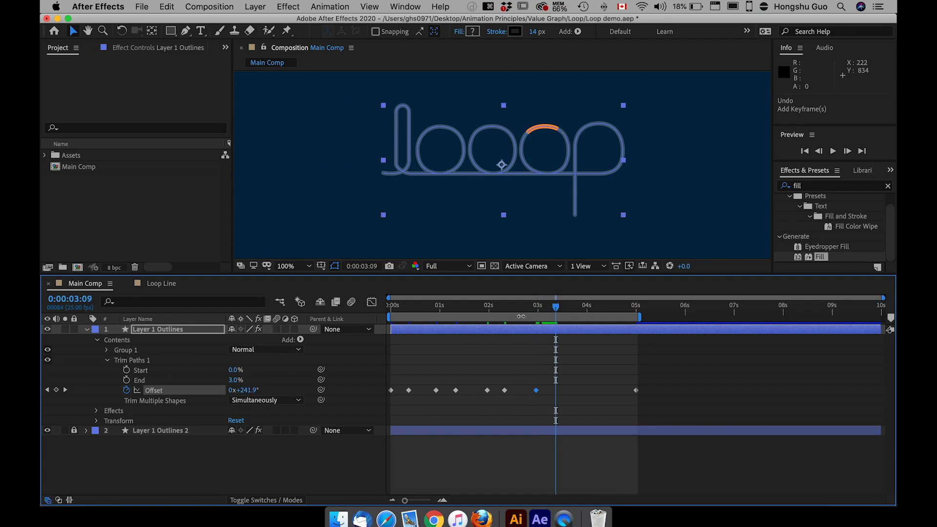
# Add Offset keyframes at 4:01 and 4:10, where the line reaches the bottom and top of the p's bowl
pyautogui.moveTo(565, 311); pyautogui.dragTo(589, 308)
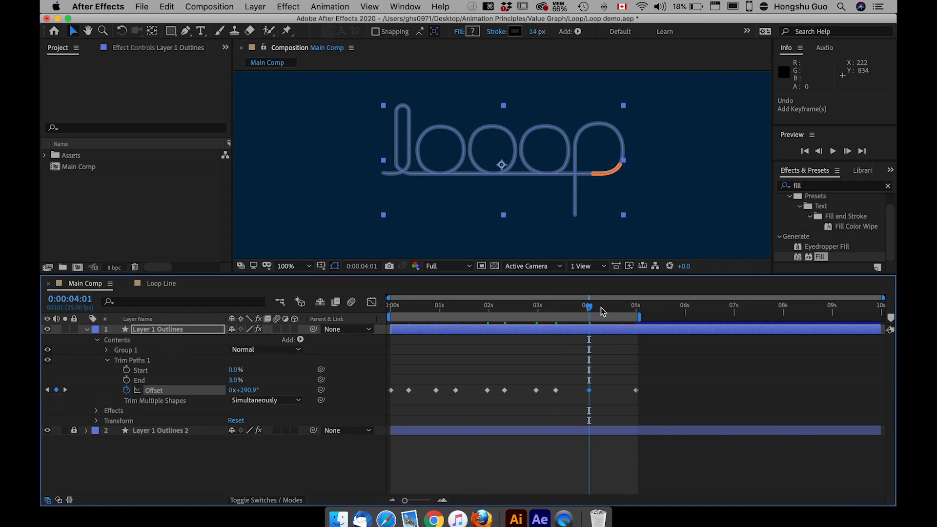
pyautogui.moveTo(596, 307); pyautogui.dragTo(610, 306)
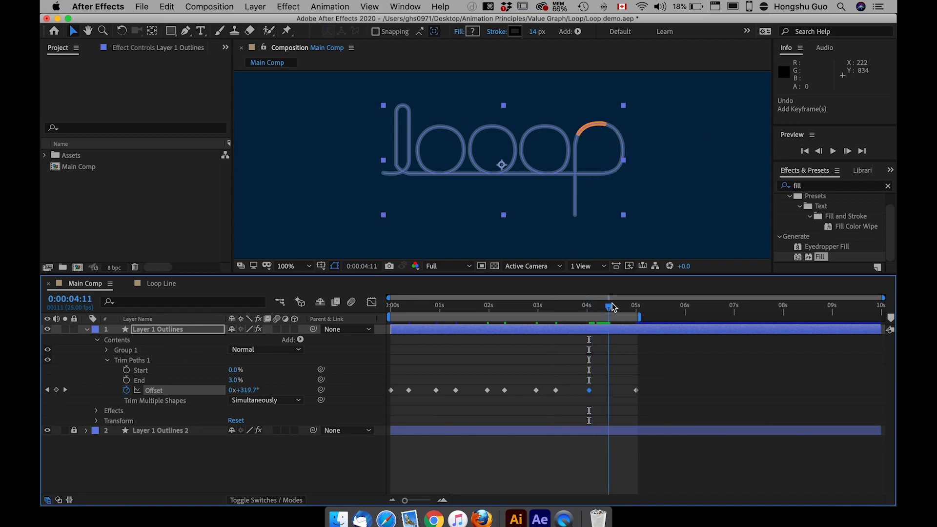
pyautogui.moveTo(611, 310); pyautogui.dragTo(605, 310)
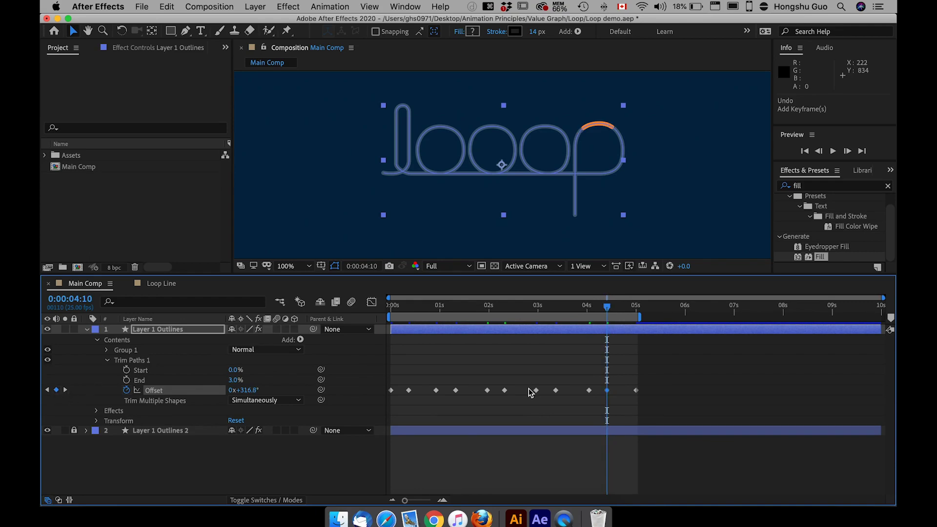
# Apply Easy Ease to all the Trim Paths Offset keyframes of Layer 1 Outlines
pyautogui.click(656, 373)
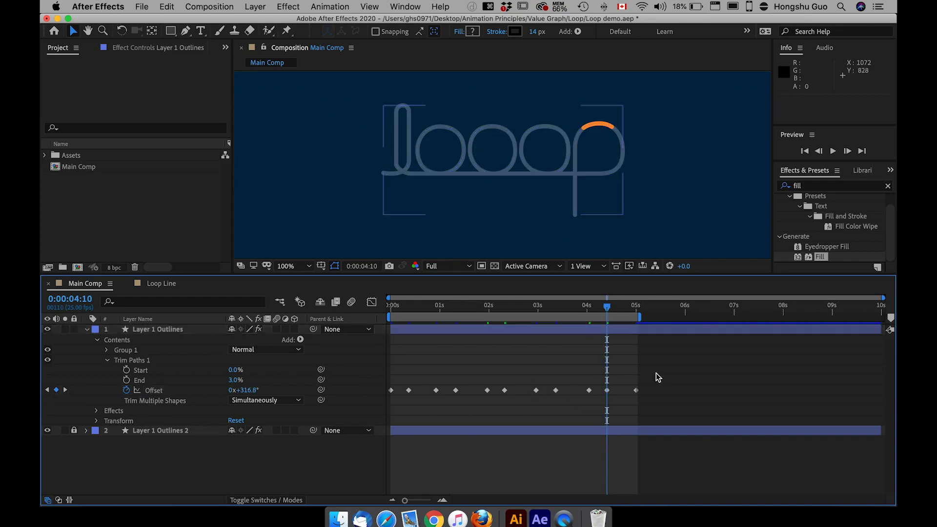
pyautogui.moveTo(660, 389); pyautogui.dragTo(369, 397)
pyautogui.rightClick(408, 391)
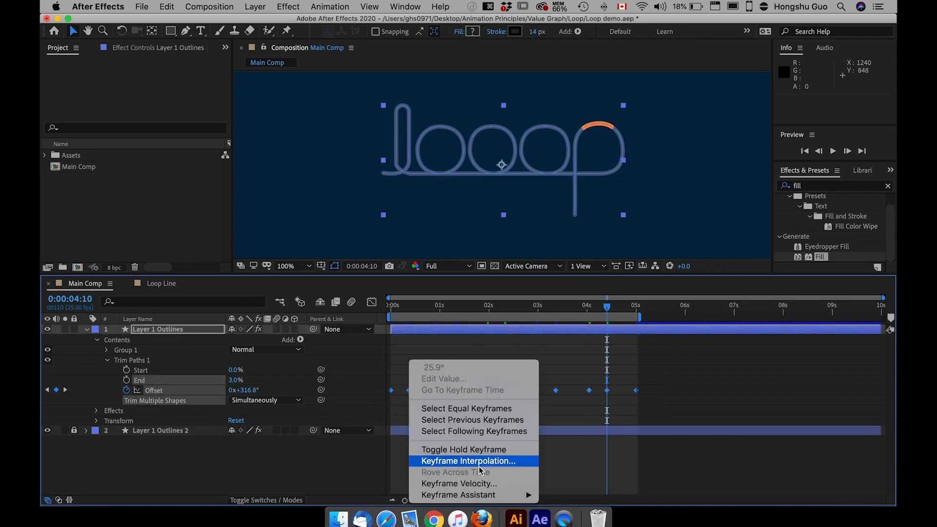
pyautogui.moveTo(474, 495)
pyautogui.click(576, 428)
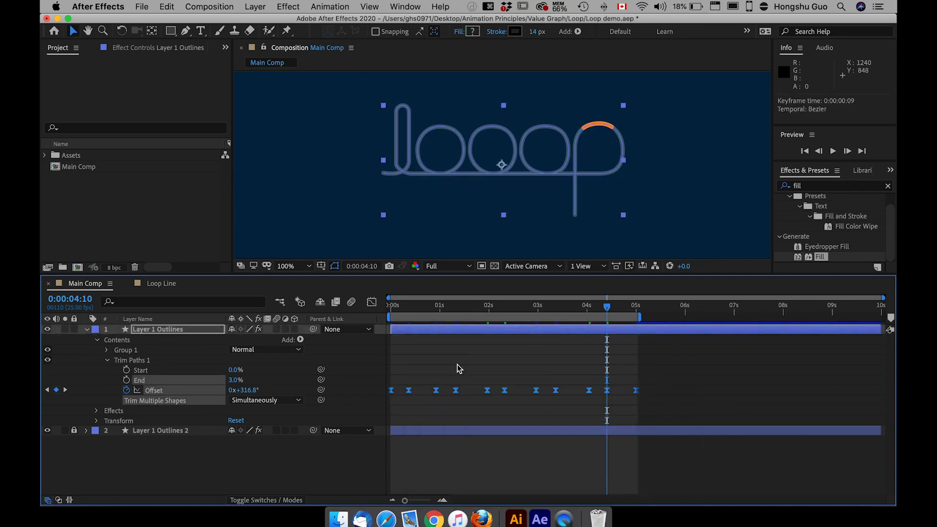
pyautogui.click(464, 368)
pyautogui.moveTo(536, 380); pyautogui.dragTo(337, 410)
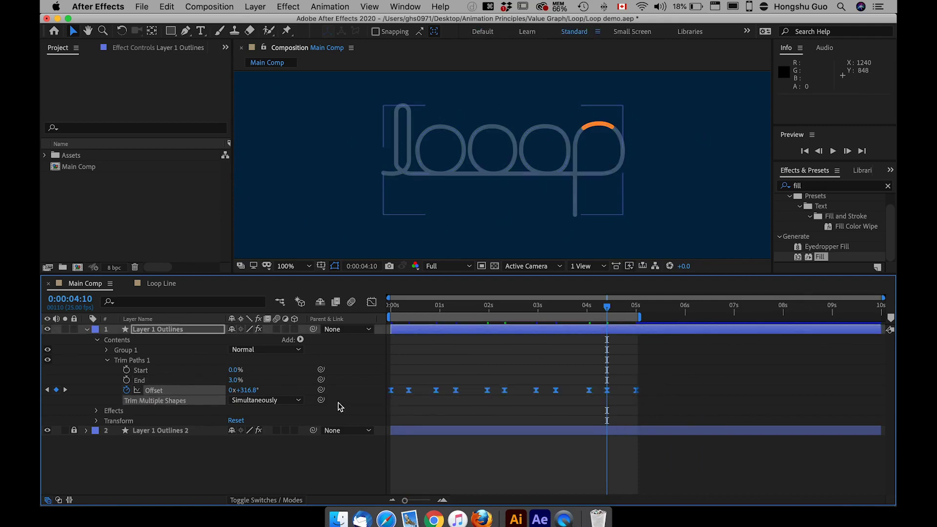
# Play the eased line animation from the start of the composition to check its motion
pyautogui.press('Home')
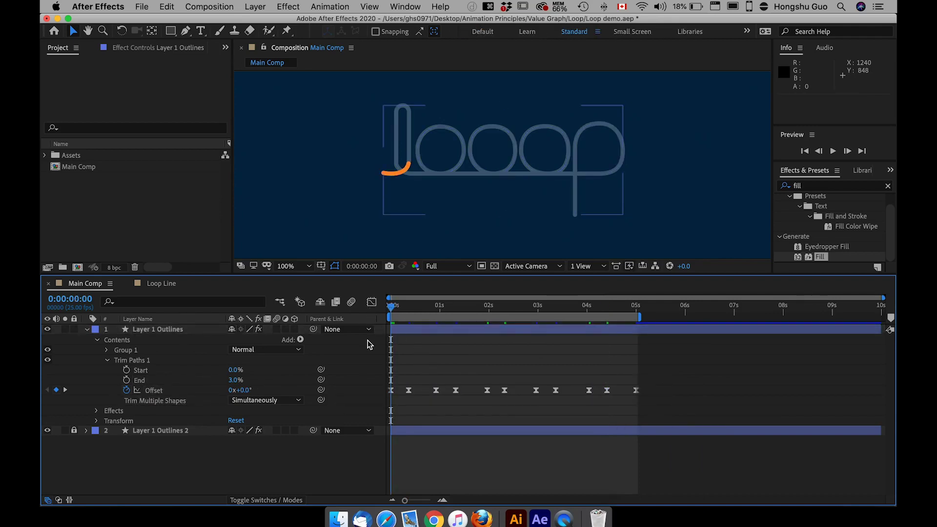
pyautogui.press('space')
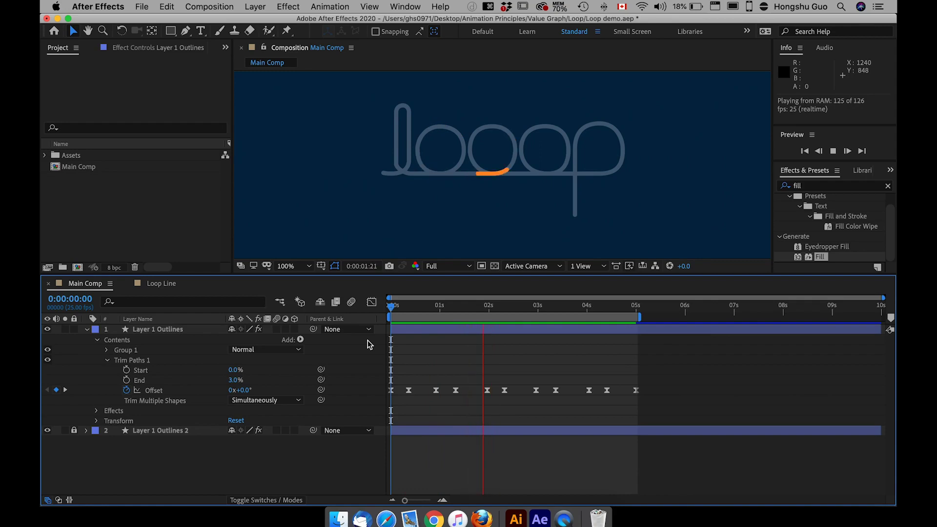
pyautogui.press('space')
# Display the value graph of the Offset property alone, with its first five seconds filling the graph area
pyautogui.moveTo(665, 378); pyautogui.dragTo(373, 402)
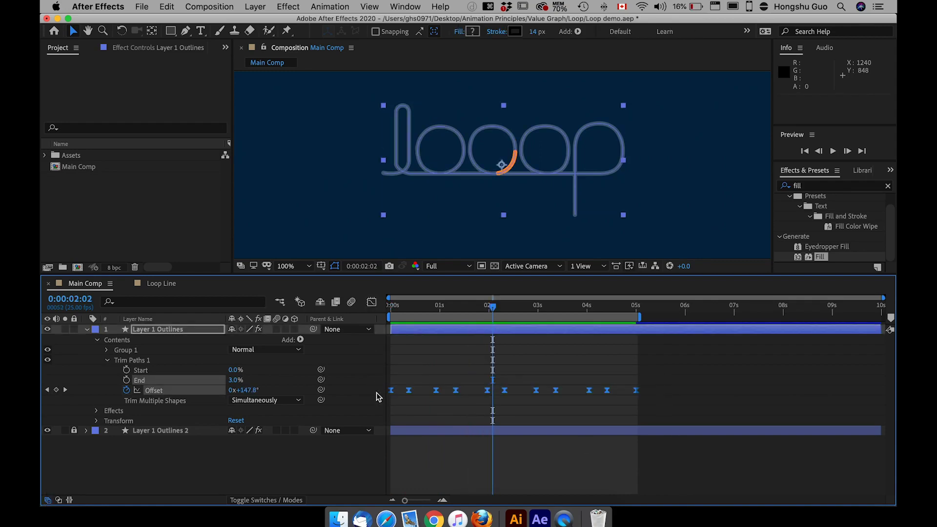
pyautogui.click(372, 303)
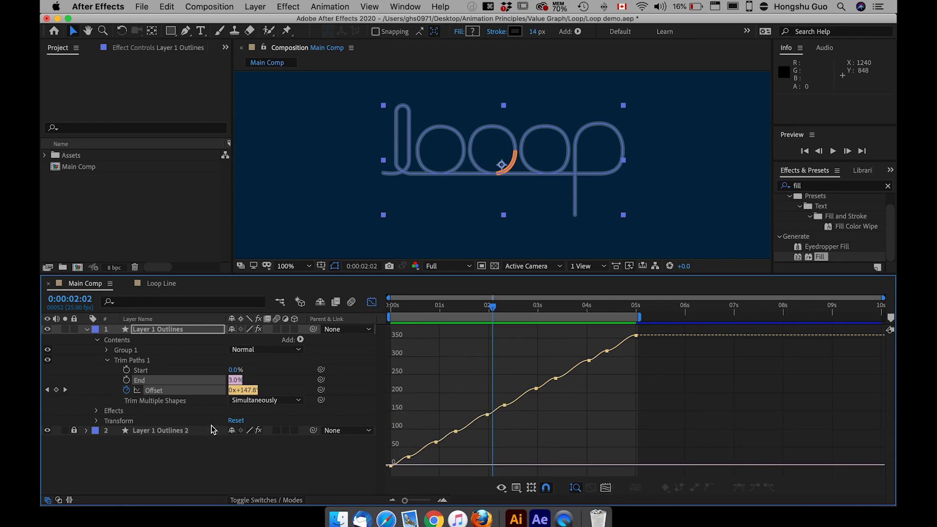
pyautogui.click(259, 403)
pyautogui.click(151, 392)
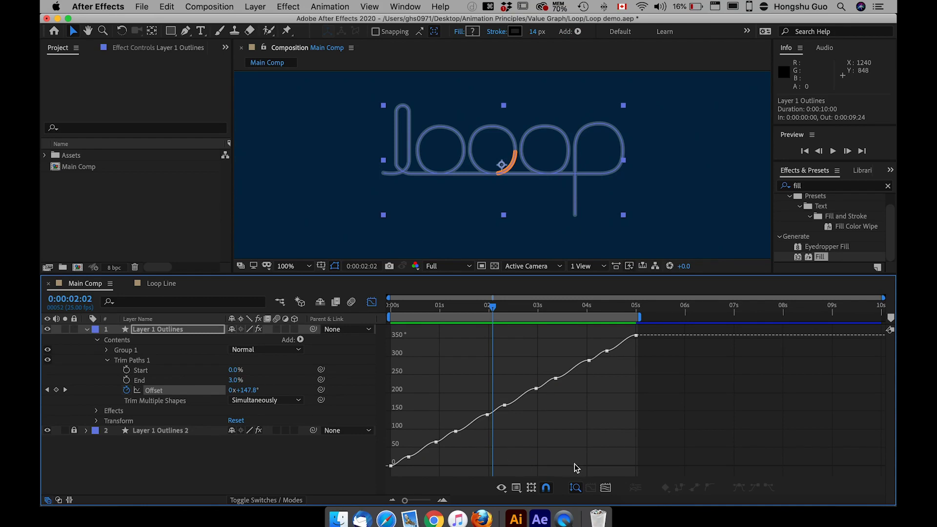
pyautogui.click(605, 487)
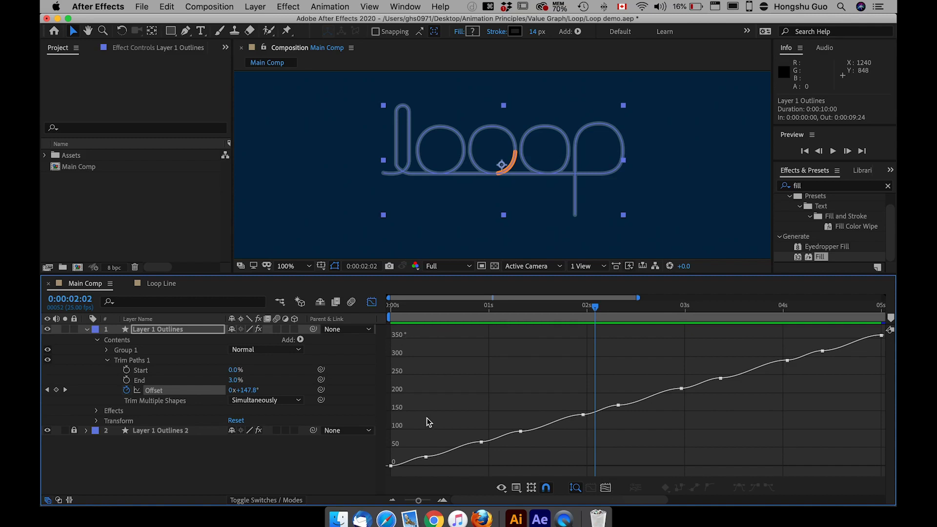
# Set the current time to the 0:09 keyframe at the top of the l and enlarge the graph around it
pyautogui.click(385, 308)
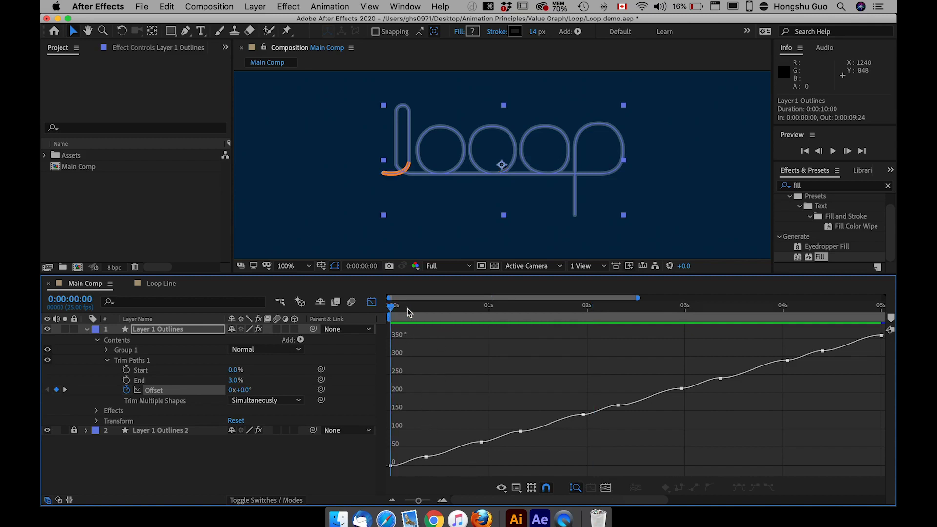
pyautogui.moveTo(392, 307); pyautogui.dragTo(425, 308)
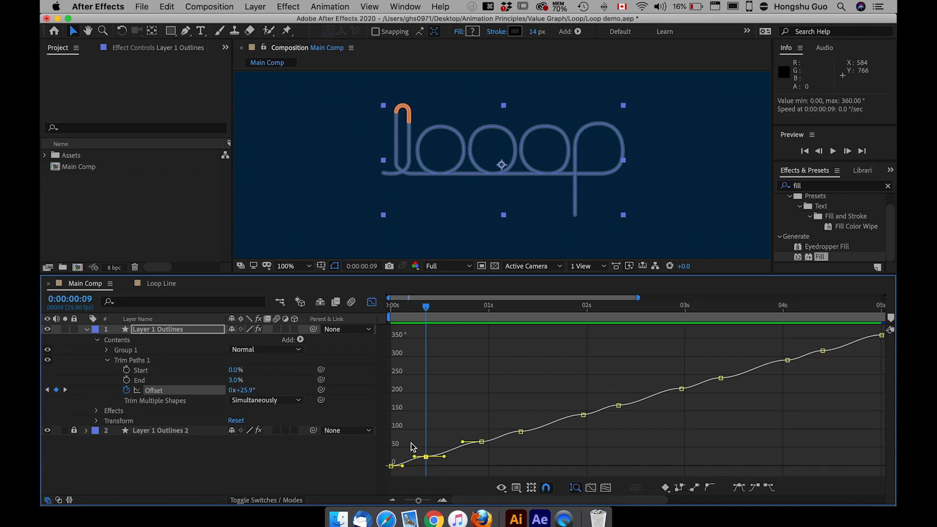
pyautogui.moveTo(426, 462)
pyautogui.press('z')
pyautogui.moveTo(397, 438); pyautogui.dragTo(475, 465)
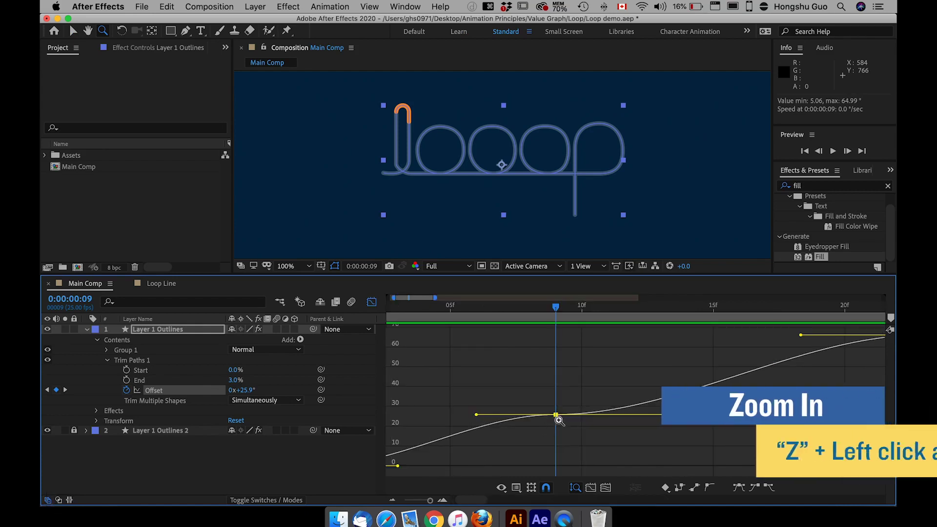
pyautogui.press('v')
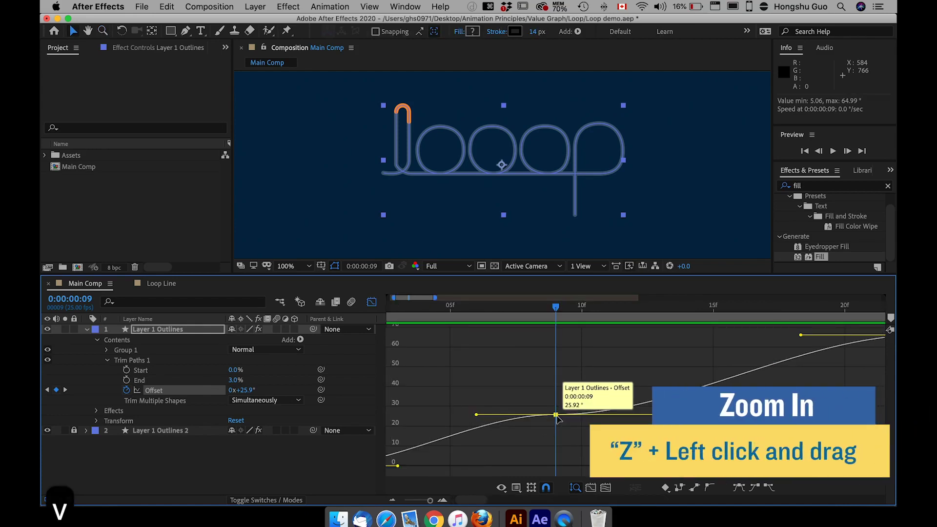
# Try to tilt the outgoing handle of the 0:09 Offset keyframe upward on its own
pyautogui.moveTo(596, 435); pyautogui.dragTo(526, 394)
pyautogui.moveTo(678, 417); pyautogui.dragTo(677, 407)
pyautogui.click(674, 415)
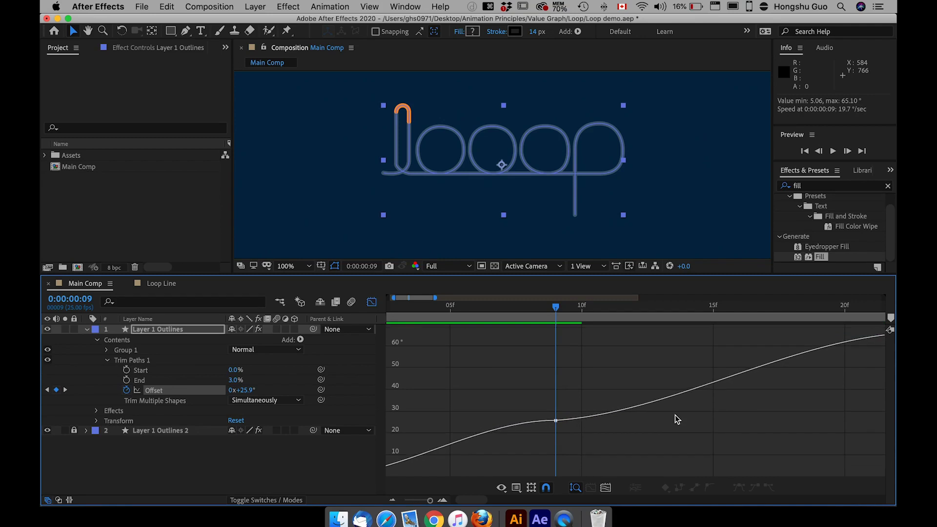
pyautogui.press('super+z')
pyautogui.moveTo(572, 426); pyautogui.dragTo(532, 406)
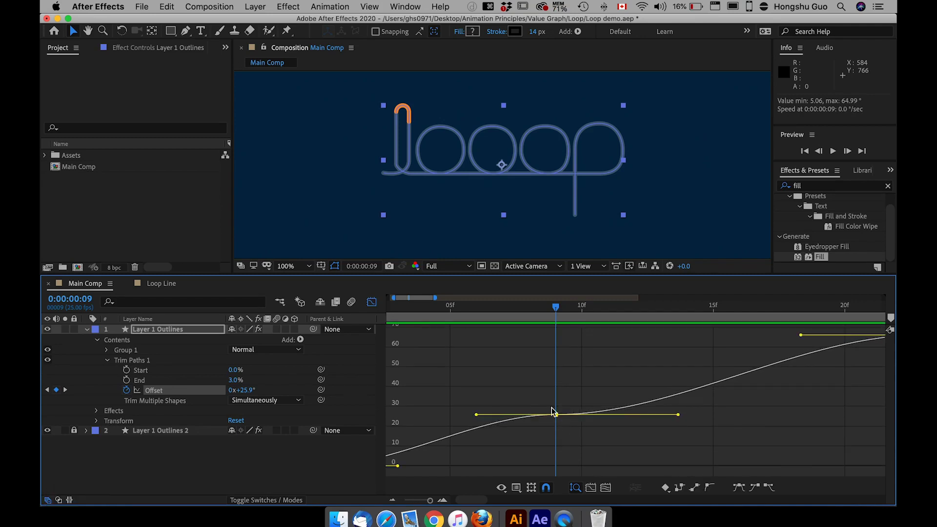
pyautogui.moveTo(678, 417); pyautogui.dragTo(690, 403)
pyautogui.moveTo(556, 416)
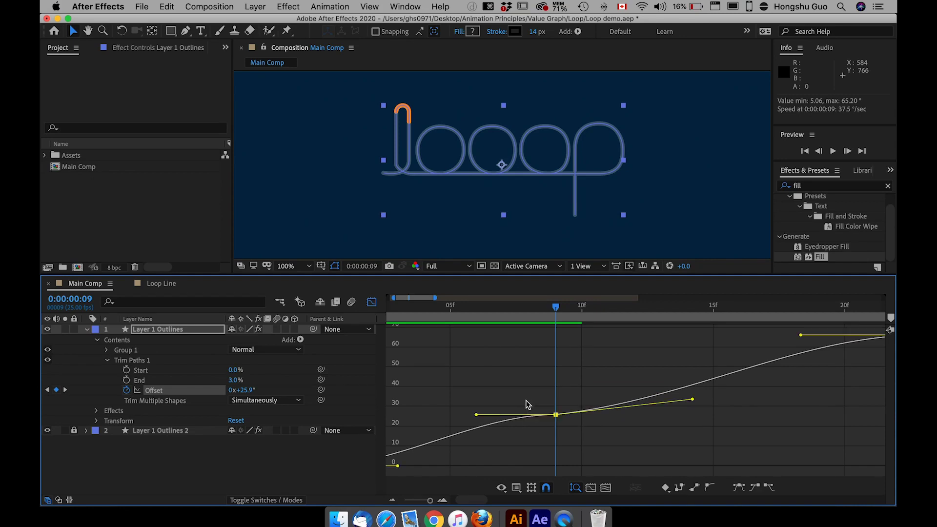
# Convert the 0:09 Offset keyframe to Auto Bezier and flatten its linked handles to a gentle slope of about 30 °/sec
pyautogui.moveTo(584, 429); pyautogui.dragTo(535, 396)
pyautogui.click(711, 488)
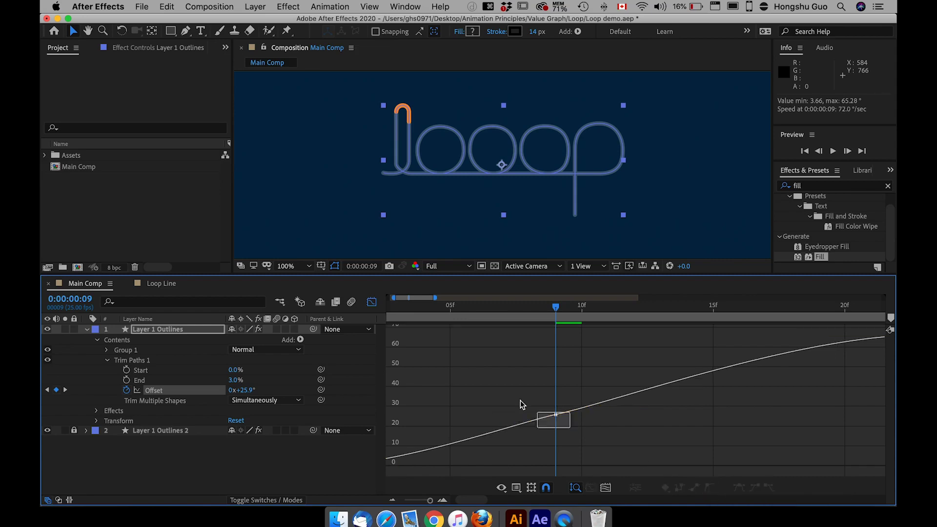
pyautogui.moveTo(617, 402); pyautogui.dragTo(662, 394)
pyautogui.moveTo(516, 424); pyautogui.dragTo(446, 425)
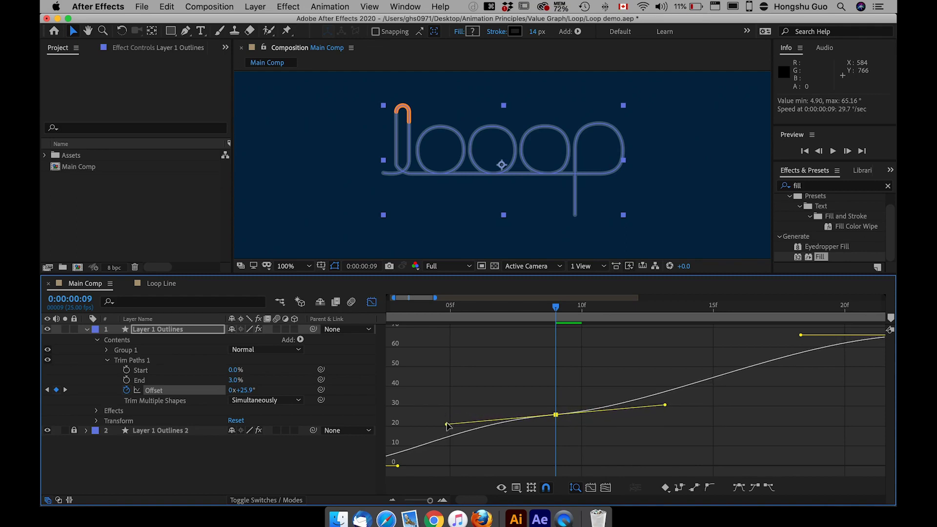
# Shorten and steepen the outgoing handle of the first Offset keyframe at 0:00 to a speed of about 1x+2.5 °/sec
pyautogui.moveTo(433, 503); pyautogui.dragTo(430, 505)
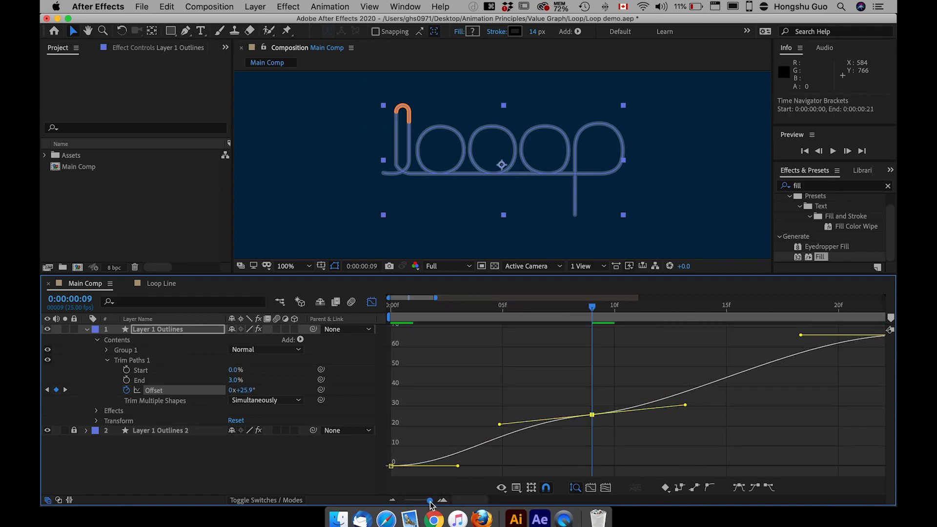
pyautogui.click(391, 465)
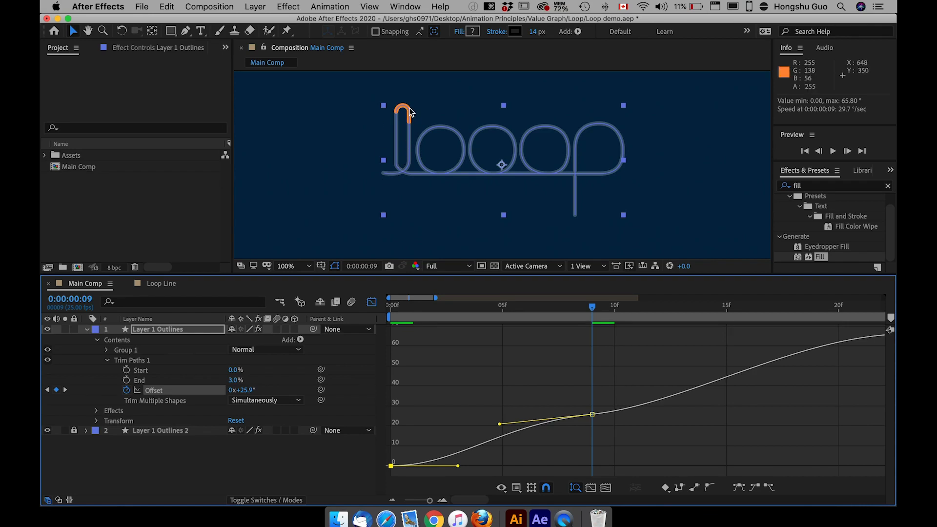
pyautogui.moveTo(406, 454); pyautogui.dragTo(385, 476)
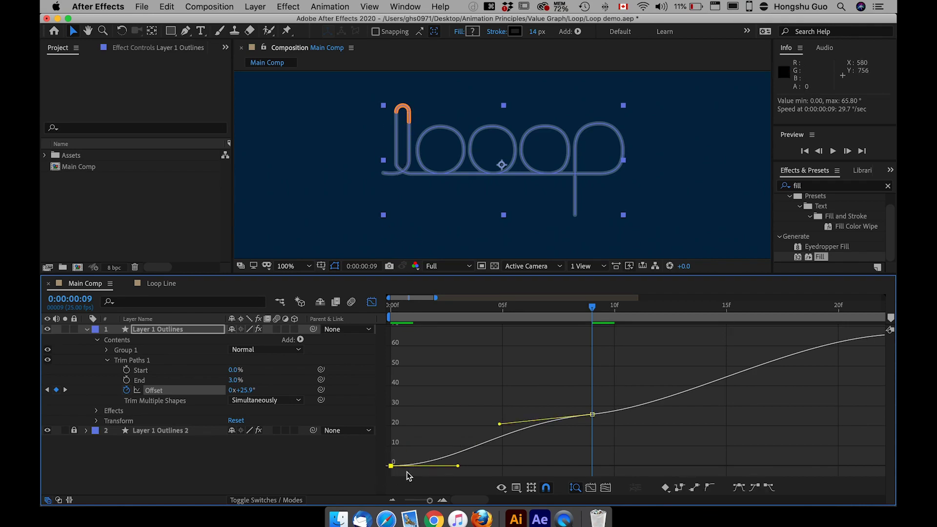
pyautogui.click(414, 318)
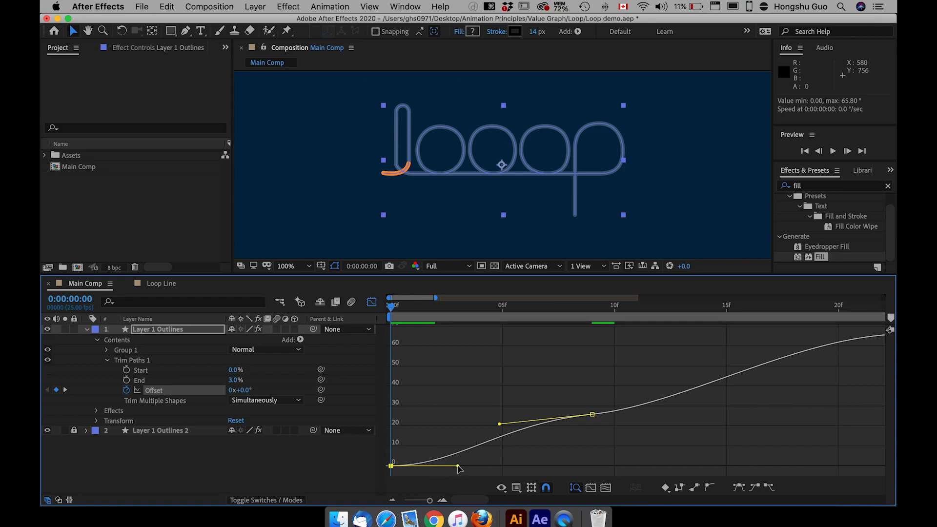
pyautogui.moveTo(458, 466); pyautogui.dragTo(408, 443)
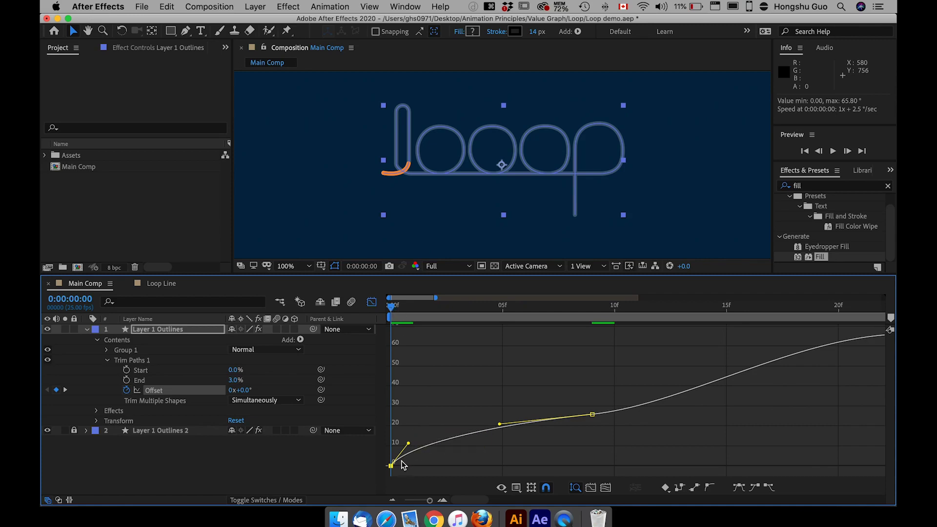
# Convert the 0:23 Offset keyframe to Auto Bezier and steepen its handles to about 1x+46.6 °/sec for the bottom of the first o
pyautogui.moveTo(547, 306); pyautogui.dragTo(591, 312)
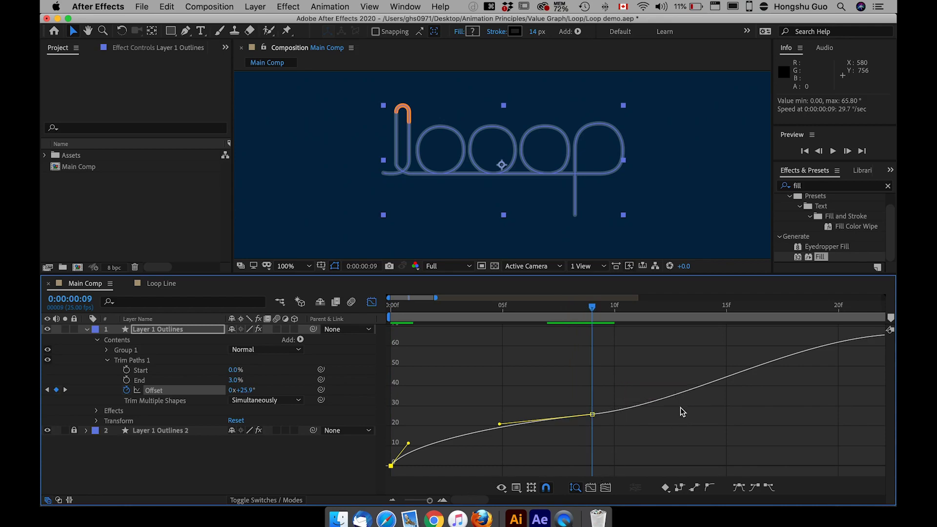
pyautogui.hscroll(10, 680, 407)
pyautogui.moveTo(459, 311)
pyautogui.mouseDown()
pyautogui.moveTo(633, 311)
pyautogui.moveTo(764, 327)
pyautogui.mouseUp()
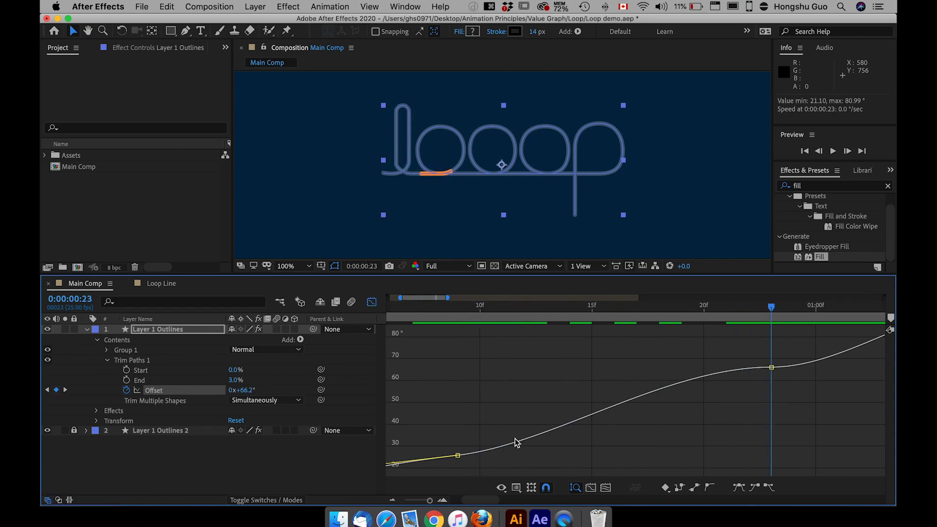
pyautogui.moveTo(449, 305); pyautogui.dragTo(704, 325)
pyautogui.moveTo(809, 405); pyautogui.dragTo(746, 339)
pyautogui.moveTo(666, 367); pyautogui.dragTo(688, 395)
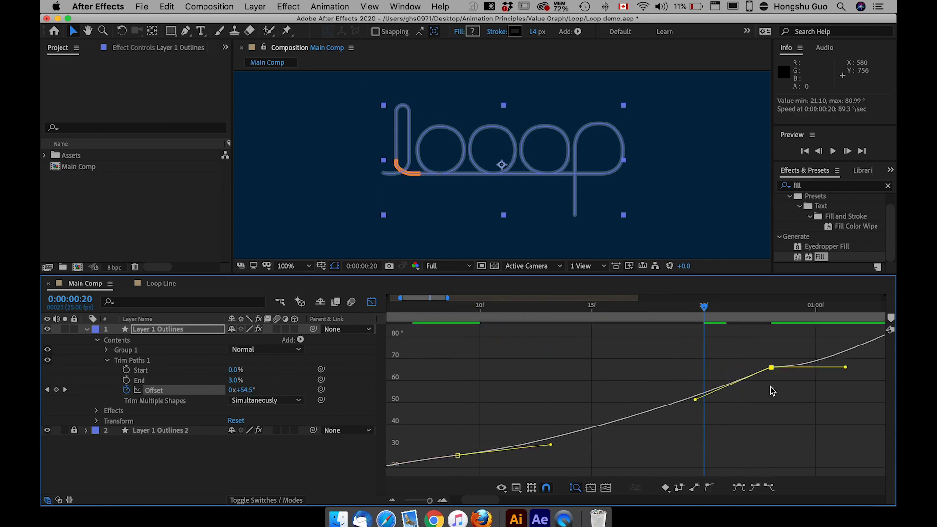
pyautogui.press('super+z')
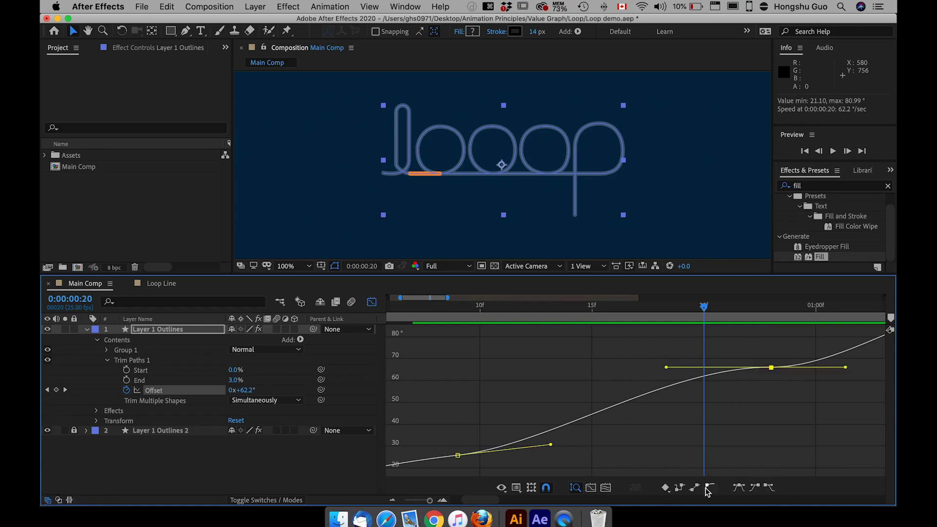
pyautogui.click(710, 487)
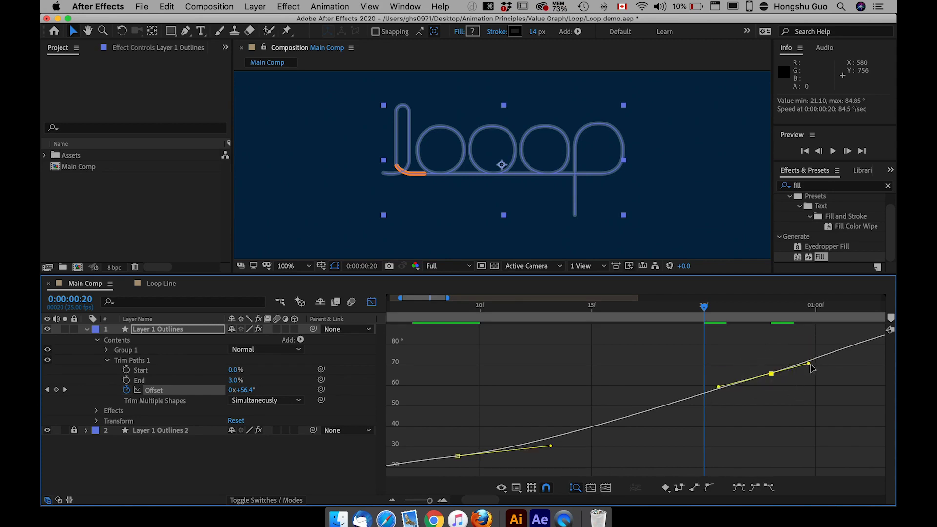
pyautogui.moveTo(808, 363); pyautogui.dragTo(819, 334)
pyautogui.moveTo(448, 313); pyautogui.dragTo(775, 320)
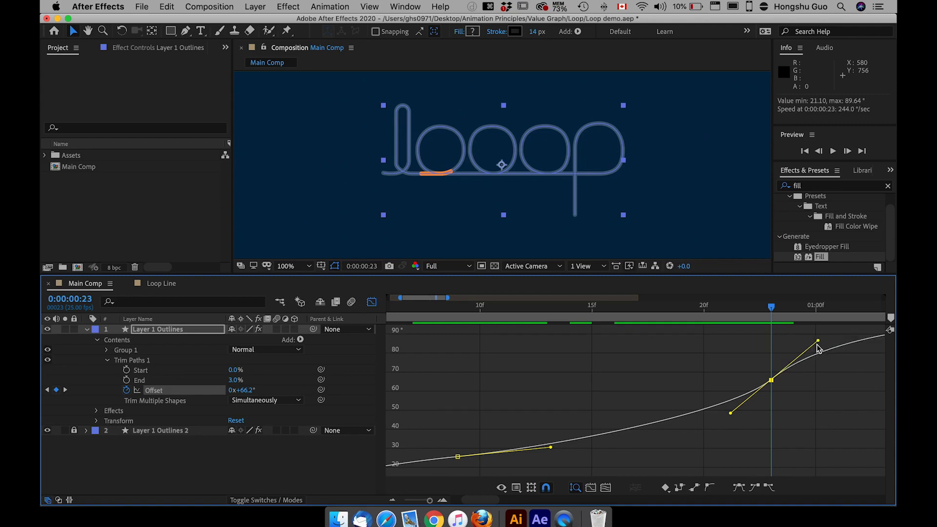
pyautogui.moveTo(818, 341); pyautogui.dragTo(808, 327)
# Convert the 1:08 Offset keyframe to Auto Bezier with a gentle slope of about 21 °/sec, and slightly shorten the 0:23 keyframe's outgoing handle
pyautogui.moveTo(826, 376); pyautogui.dragTo(534, 449)
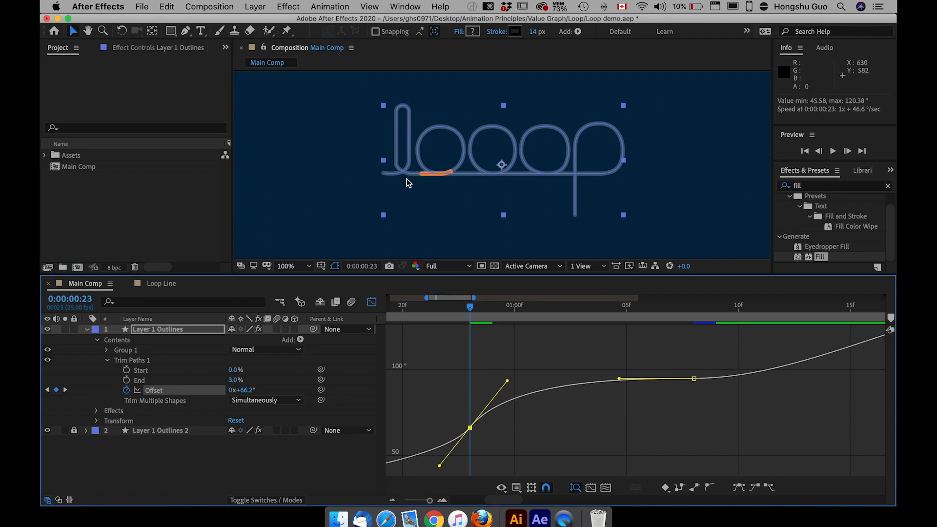
pyautogui.moveTo(472, 311); pyautogui.dragTo(689, 313)
pyautogui.click(698, 385)
pyautogui.click(693, 379)
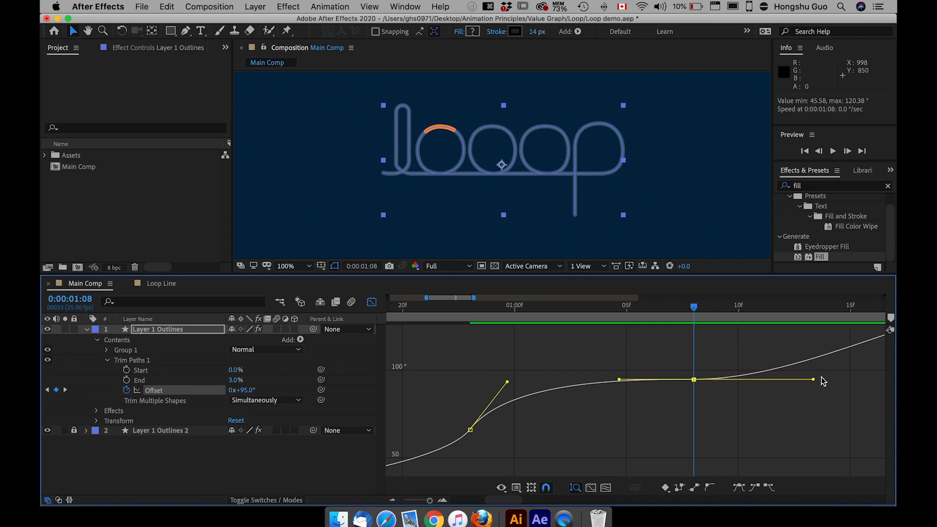
pyautogui.click(710, 487)
pyautogui.moveTo(755, 376); pyautogui.dragTo(779, 383)
pyautogui.moveTo(641, 383); pyautogui.dragTo(618, 382)
pyautogui.moveTo(777, 383); pyautogui.dragTo(780, 383)
pyautogui.moveTo(505, 389); pyautogui.dragTo(502, 392)
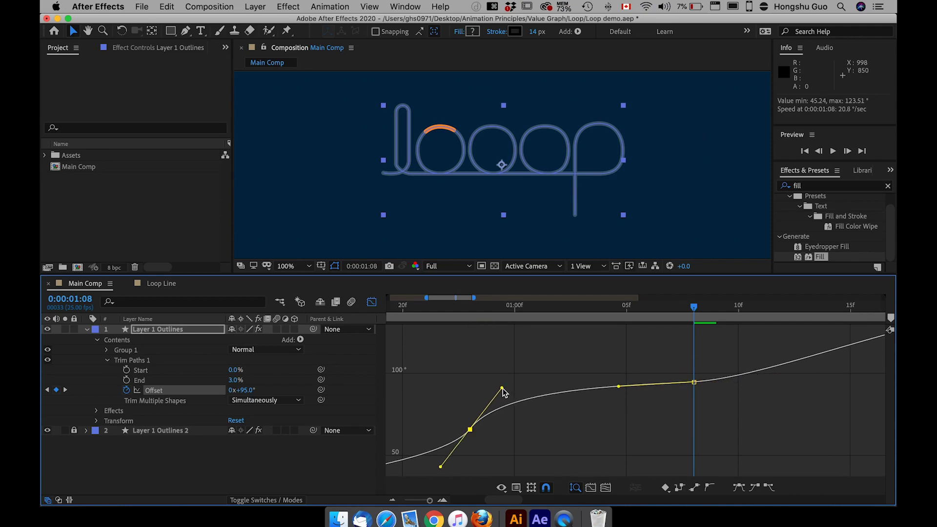
# Convert the Offset keyframe at 1:24, at the bottom of the second o, to Auto Bezier
pyautogui.hscroll(10, 761, 362)
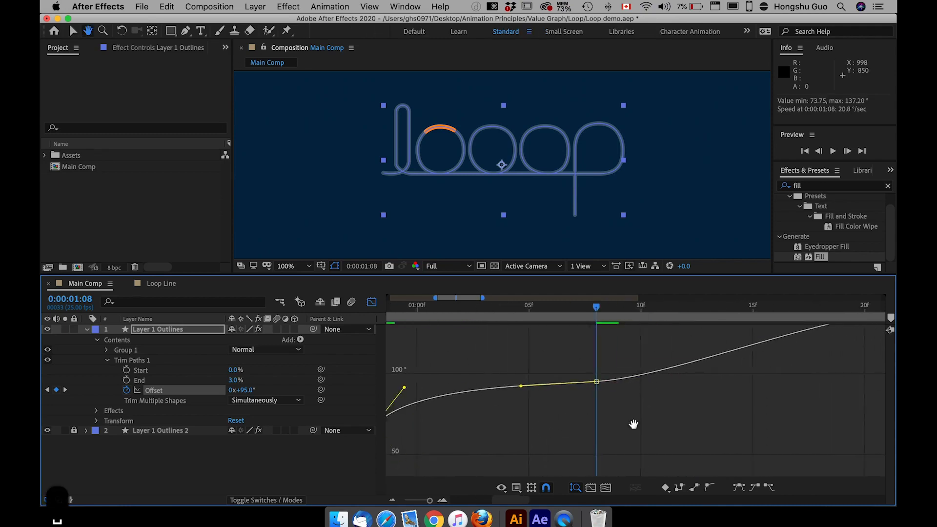
pyautogui.hscroll(4, 745, 364)
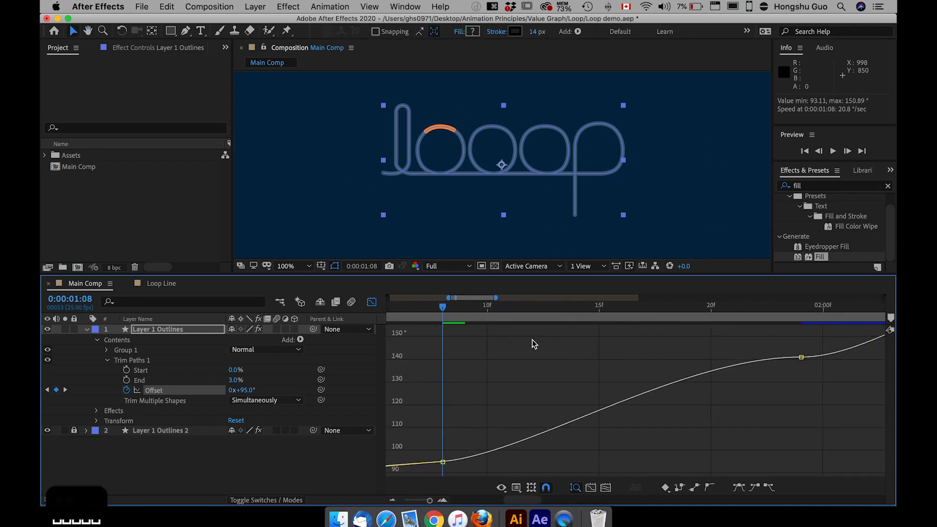
pyautogui.moveTo(429, 500); pyautogui.dragTo(426, 501)
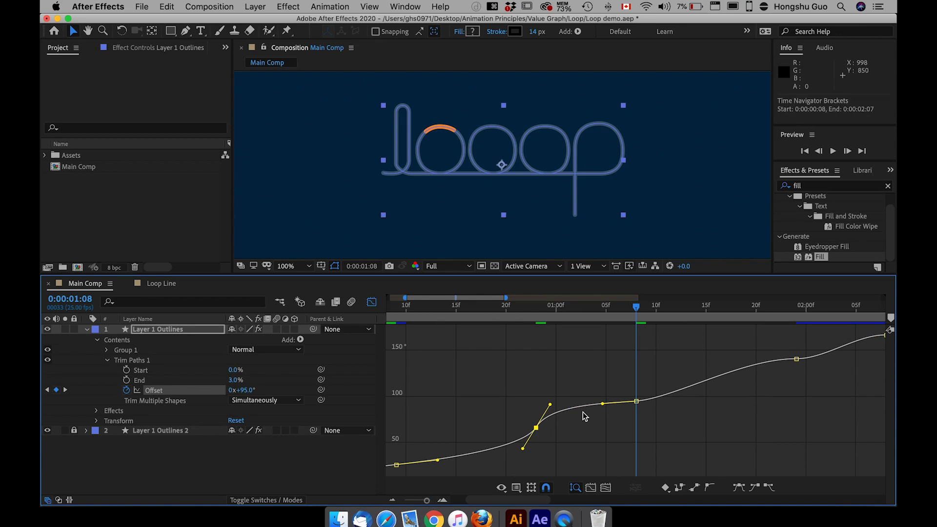
pyautogui.moveTo(643, 306); pyautogui.dragTo(796, 313)
pyautogui.hscroll(5, 794, 370)
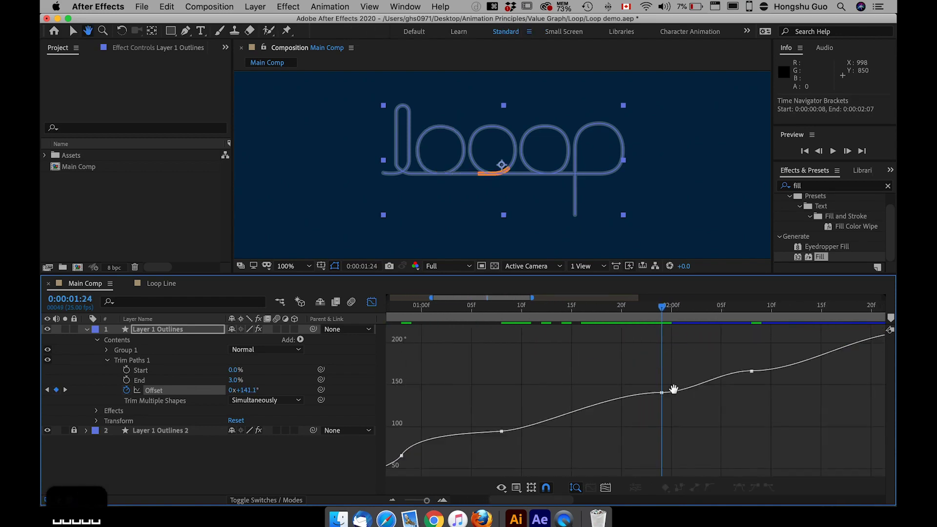
pyautogui.moveTo(673, 410); pyautogui.dragTo(607, 378)
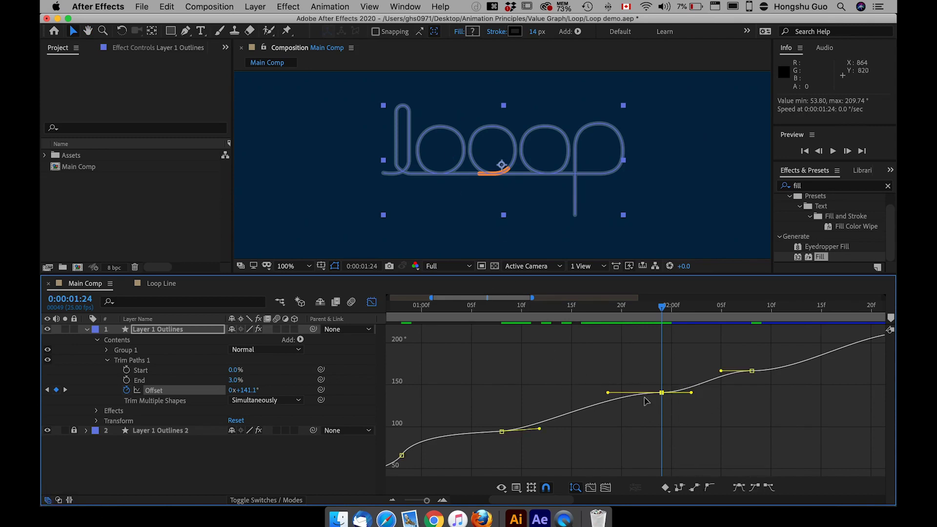
pyautogui.moveTo(608, 394); pyautogui.dragTo(613, 410)
pyautogui.press('super+z')
pyautogui.moveTo(708, 440); pyautogui.dragTo(606, 363)
pyautogui.click(707, 486)
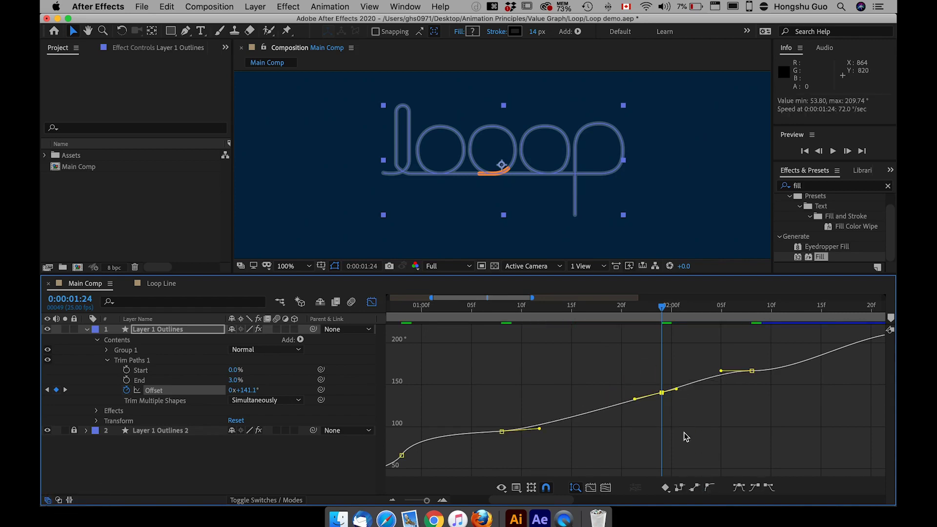
# Steepen the 1:24 keyframe's handles to about 231 °/sec, lengthen the incoming handle slightly and shorten the outgoing one
pyautogui.moveTo(635, 401); pyautogui.dragTo(695, 362)
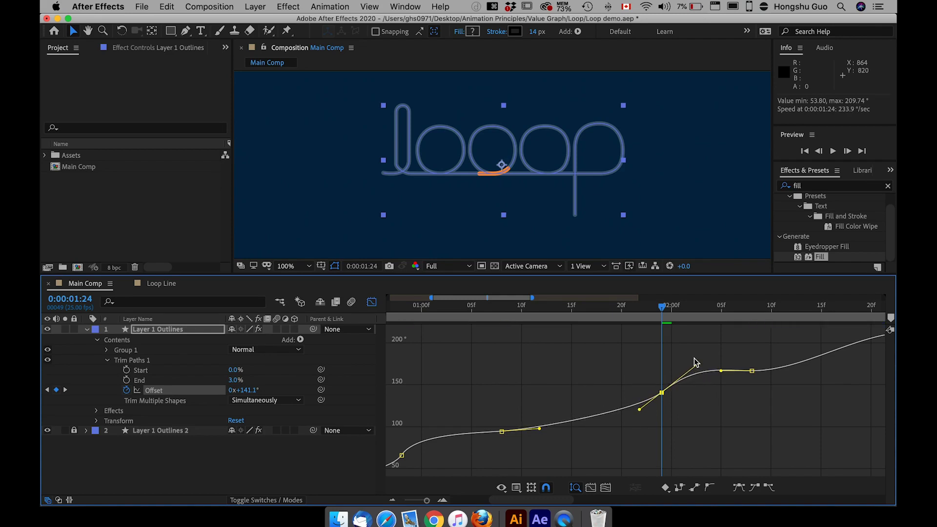
pyautogui.moveTo(640, 410); pyautogui.dragTo(632, 407)
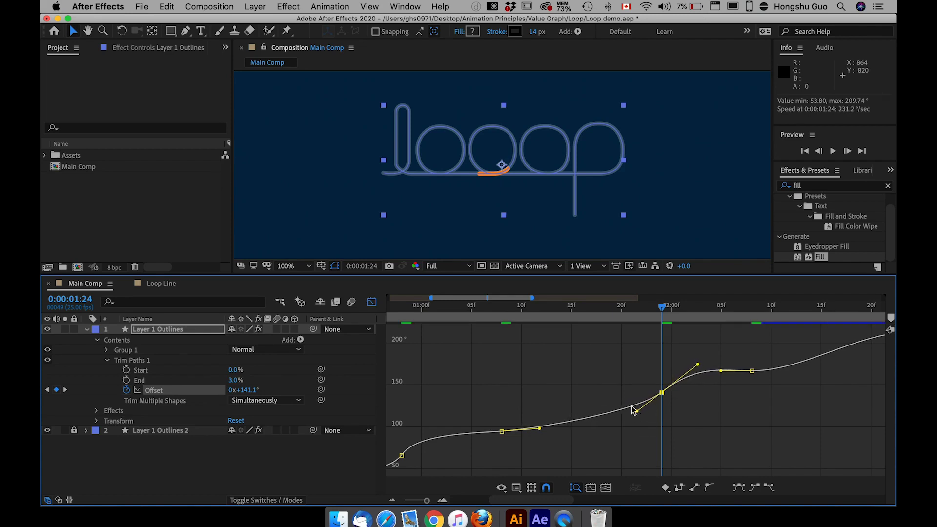
pyautogui.moveTo(635, 313); pyautogui.dragTo(681, 312)
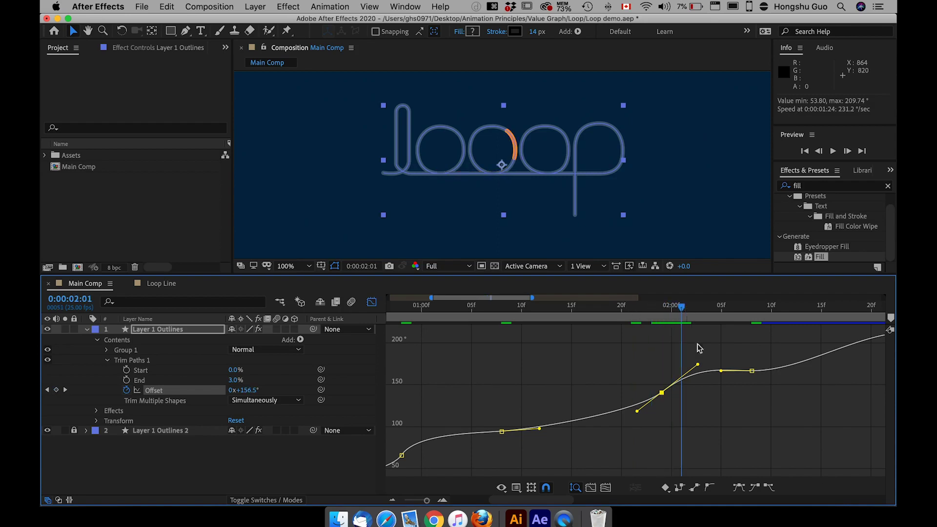
pyautogui.moveTo(698, 366); pyautogui.dragTo(680, 373)
# Convert the 2:08 Offset keyframe at the top of the second o to Auto Bezier, flatten its slope, and save the project
pyautogui.moveTo(712, 315); pyautogui.dragTo(751, 313)
pyautogui.moveTo(762, 400); pyautogui.dragTo(744, 364)
pyautogui.click(710, 488)
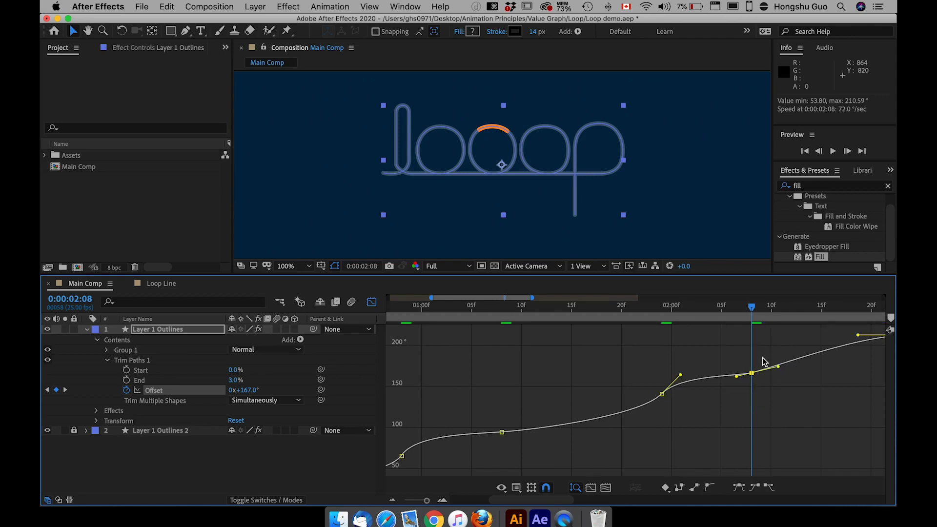
pyautogui.moveTo(776, 365); pyautogui.dragTo(783, 373)
pyautogui.click(776, 393)
pyautogui.press('super+s')
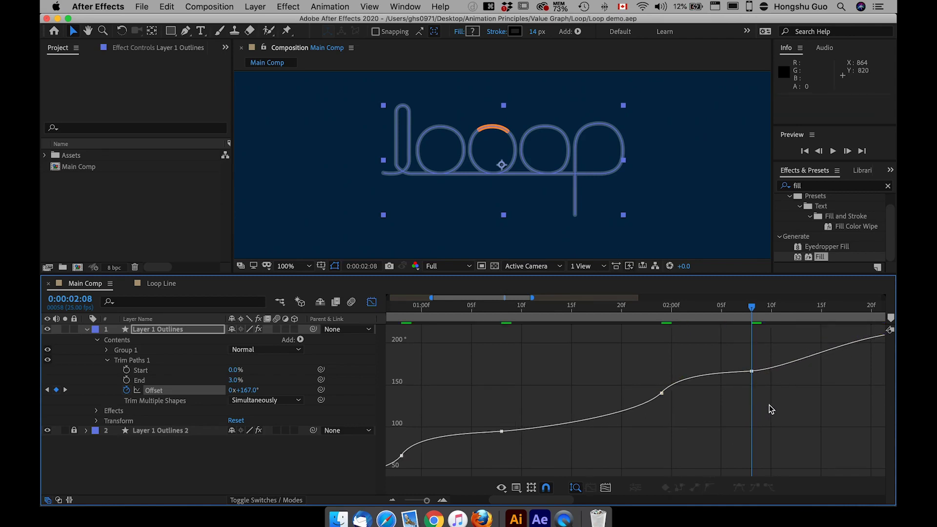
# Refine the 2:08 keyframe's handles to a gentle slope of about 17 °/sec and slightly adjust the 1:24 keyframe's outgoing handle
pyautogui.hscroll(5, 715, 330)
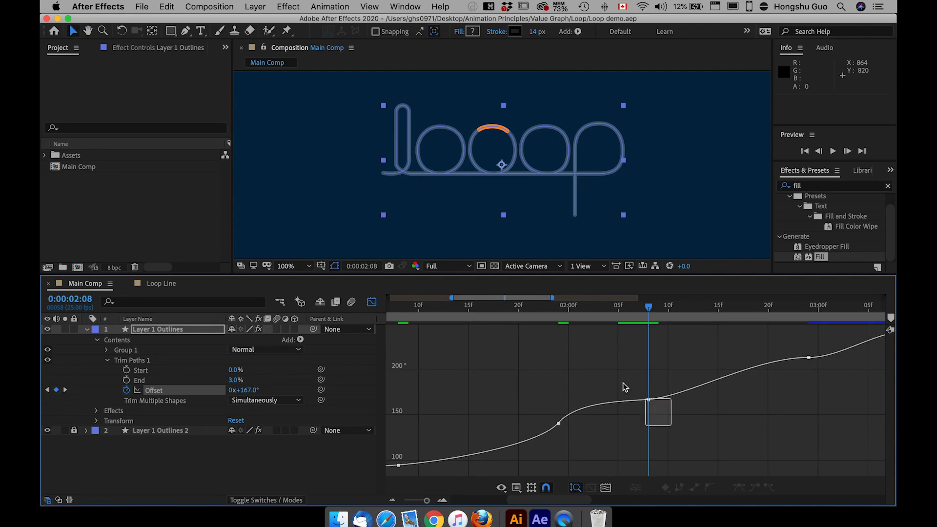
pyautogui.click(668, 397)
pyautogui.moveTo(687, 398)
pyautogui.mouseDown()
pyautogui.moveTo(696, 388)
pyautogui.moveTo(687, 393)
pyautogui.mouseUp()
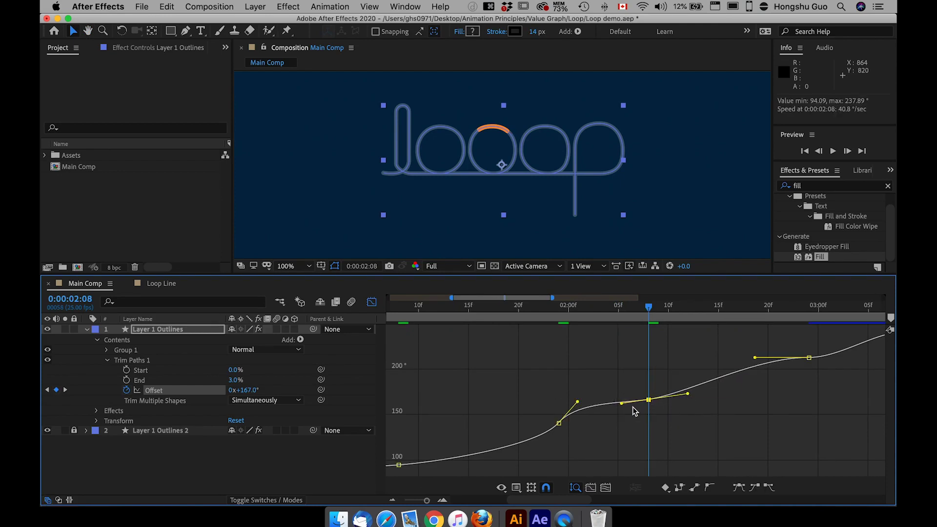
pyautogui.moveTo(622, 405); pyautogui.dragTo(576, 404)
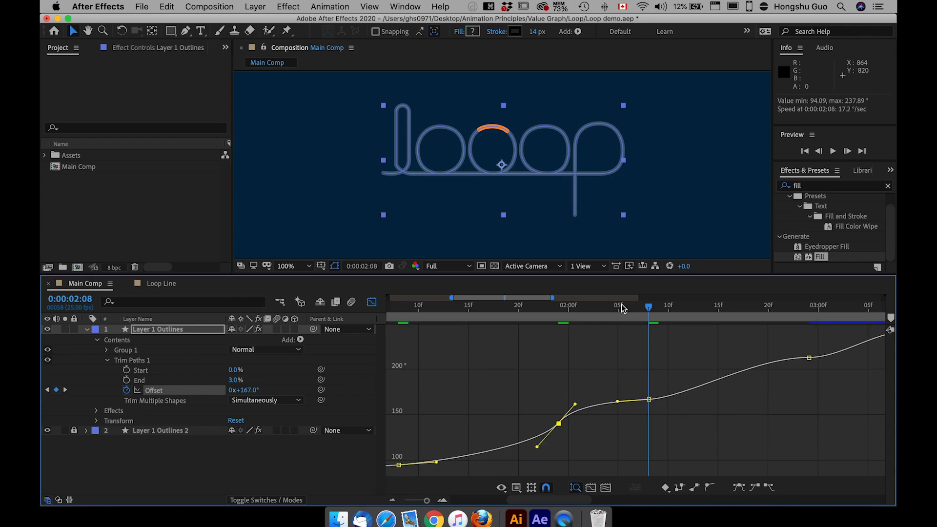
# Convert the 2:24 Offset keyframe to Auto Bezier and steepen its handles to about 1x+6 °/sec for the bottom of the third o
pyautogui.moveTo(647, 311); pyautogui.dragTo(815, 304)
pyautogui.hscroll(5, 810, 379)
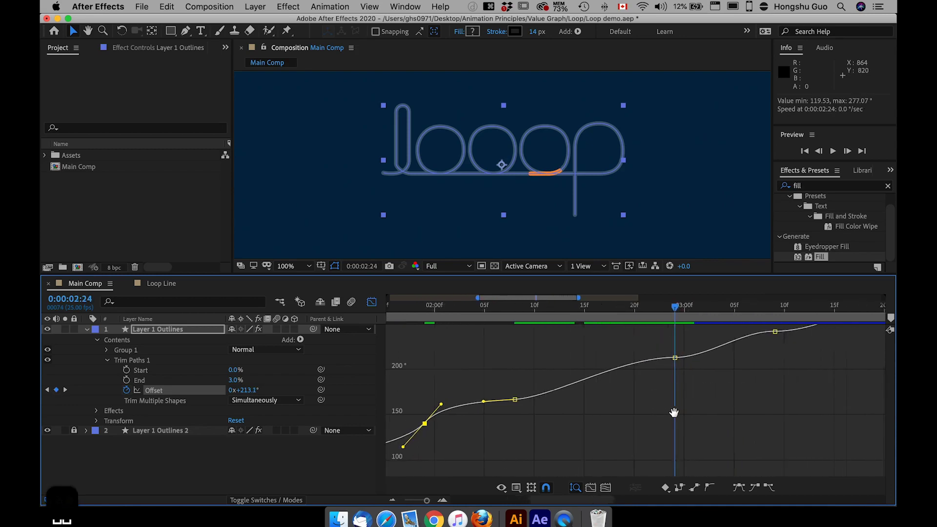
pyautogui.click(672, 394)
pyautogui.press('super+z')
pyautogui.press('super+z')
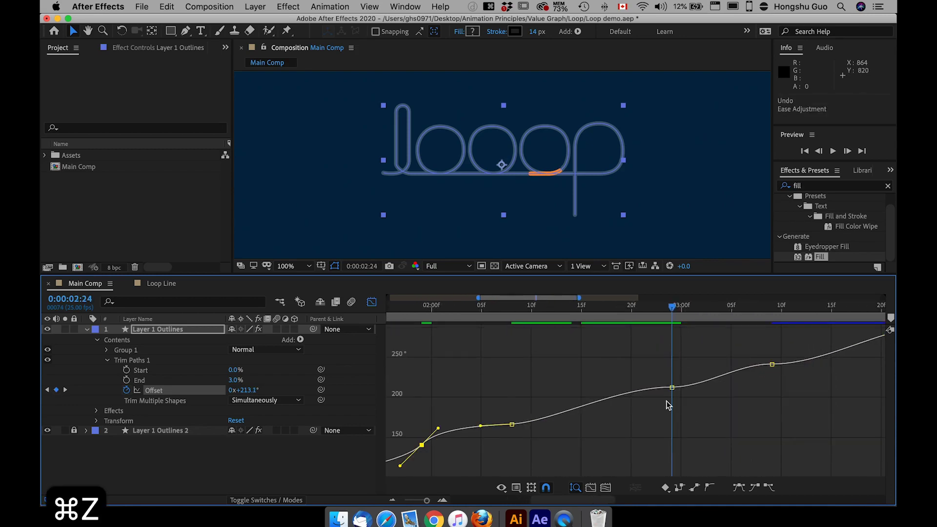
pyautogui.click(710, 488)
pyautogui.moveTo(680, 404)
pyautogui.mouseDown()
pyautogui.moveTo(654, 376)
pyautogui.moveTo(652, 412)
pyautogui.mouseUp()
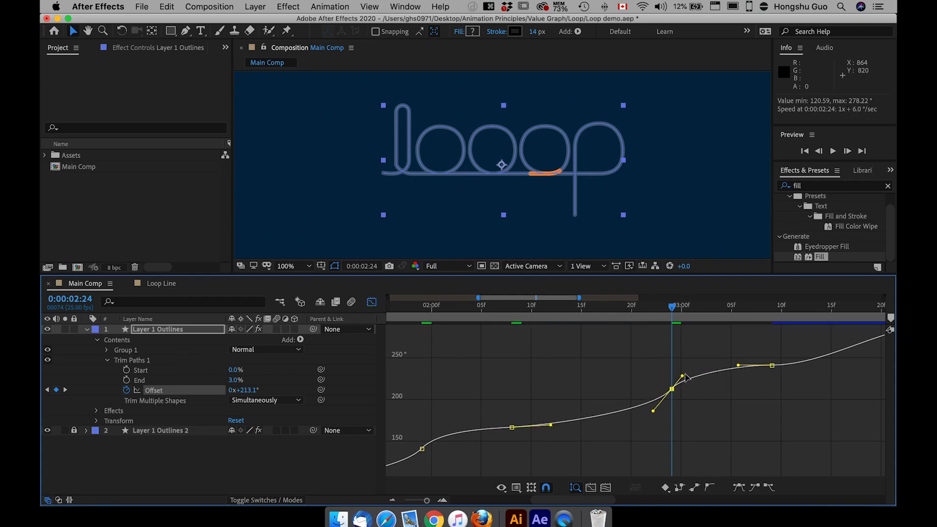
# Convert the 3:09 Offset keyframe to Auto Bezier and lengthen and flatten its handles to about 30 °/sec
pyautogui.moveTo(683, 306); pyautogui.dragTo(776, 311)
pyautogui.moveTo(799, 397); pyautogui.dragTo(756, 342)
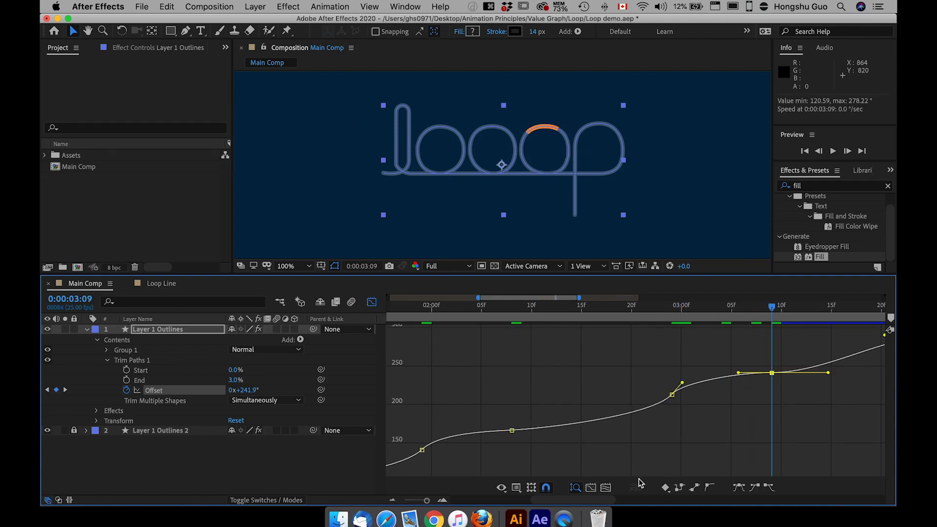
pyautogui.click(710, 488)
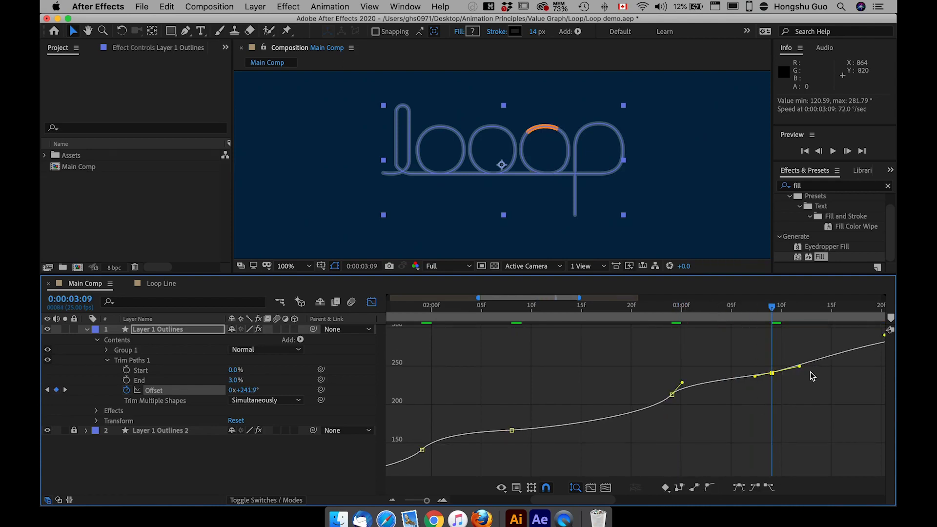
pyautogui.moveTo(799, 366); pyautogui.dragTo(823, 374)
pyautogui.moveTo(754, 373); pyautogui.dragTo(512, 445)
# Convert the 4:01 Offset keyframe to Auto Bezier and steepen its handles to about 259 °/sec for the bottom of the p
pyautogui.press('space')
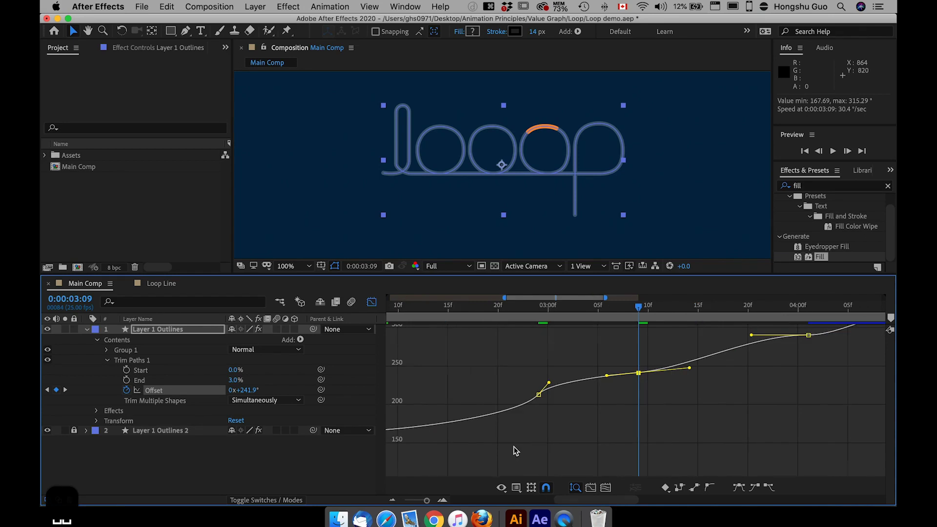
pyautogui.moveTo(627, 373); pyautogui.dragTo(577, 397)
pyautogui.moveTo(599, 305); pyautogui.dragTo(613, 307)
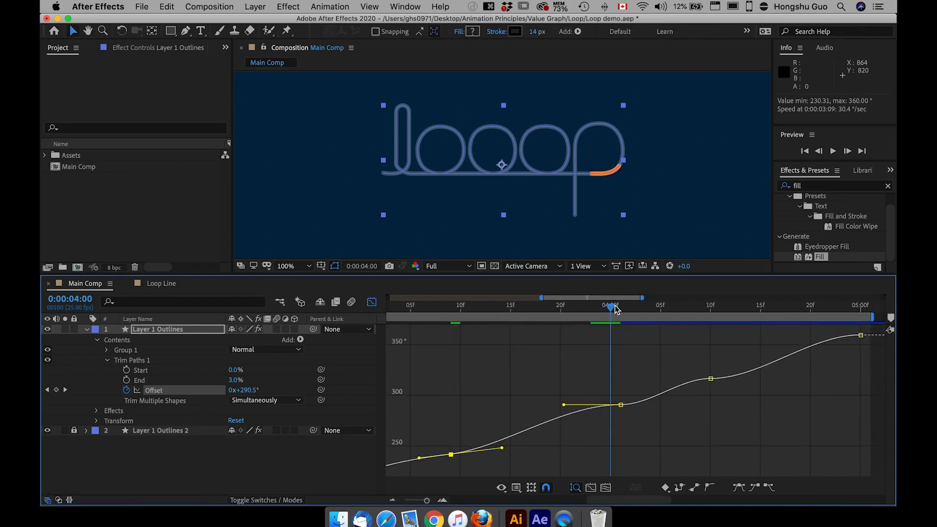
pyautogui.moveTo(647, 427); pyautogui.dragTo(601, 388)
pyautogui.click(710, 487)
pyautogui.moveTo(642, 433); pyautogui.dragTo(600, 428)
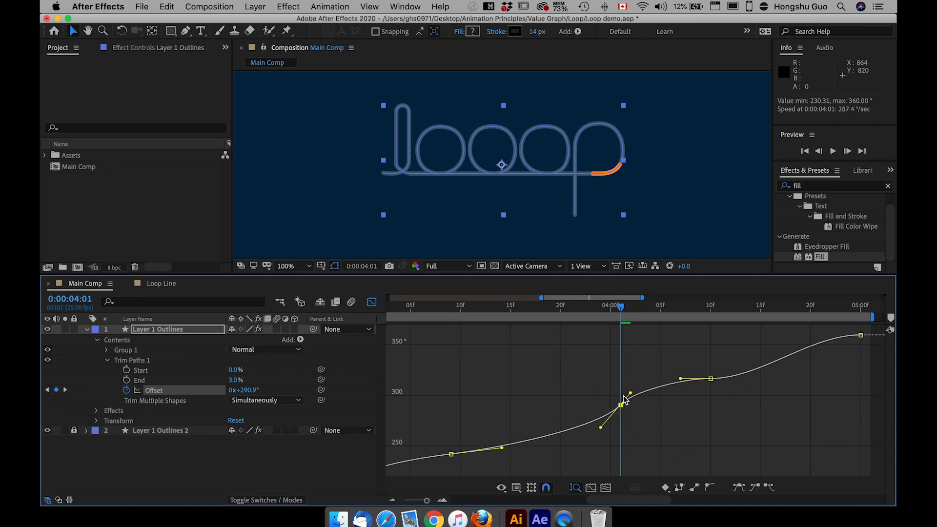
pyautogui.moveTo(630, 394); pyautogui.dragTo(636, 389)
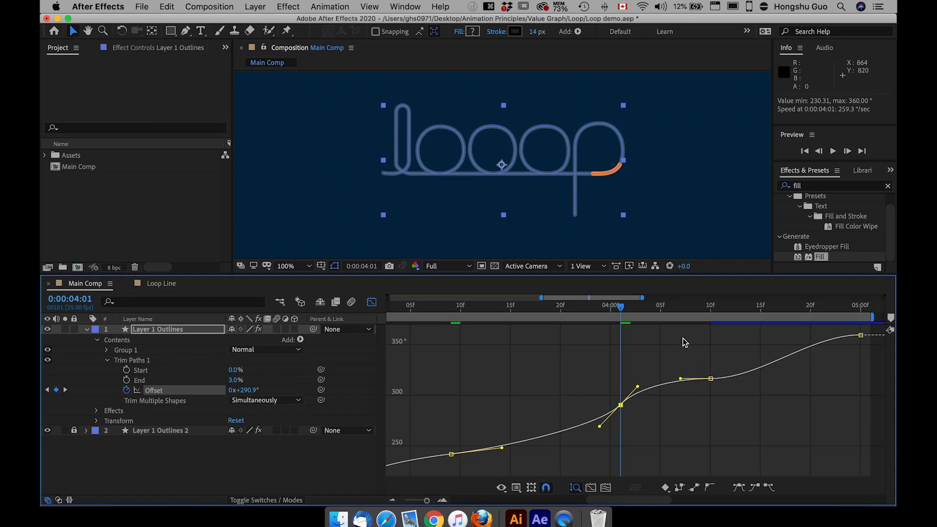
# Convert the 4:10 Offset keyframe to Auto Bezier and flatten its handles to about 41 °/sec for the top of the p
pyautogui.moveTo(681, 312); pyautogui.dragTo(710, 311)
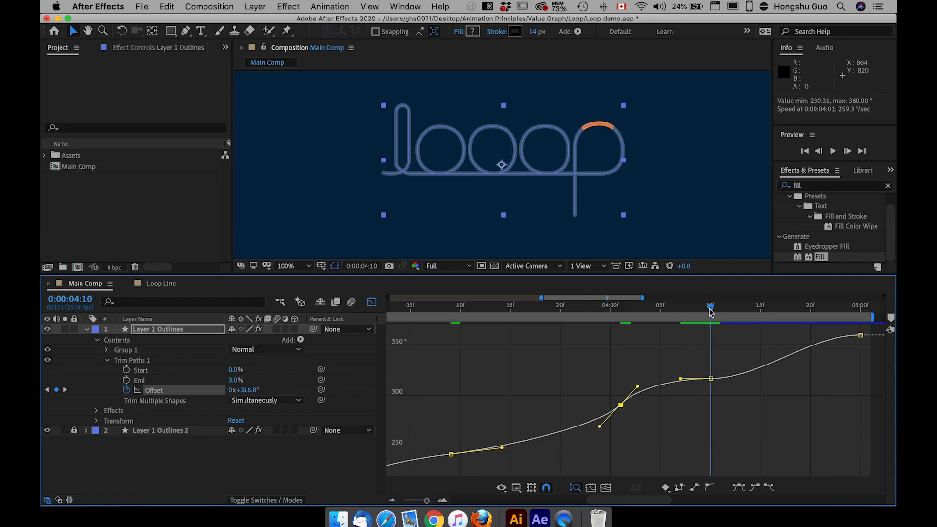
pyautogui.moveTo(732, 416); pyautogui.dragTo(689, 362)
pyautogui.click(710, 489)
pyautogui.moveTo(738, 401); pyautogui.dragTo(742, 378)
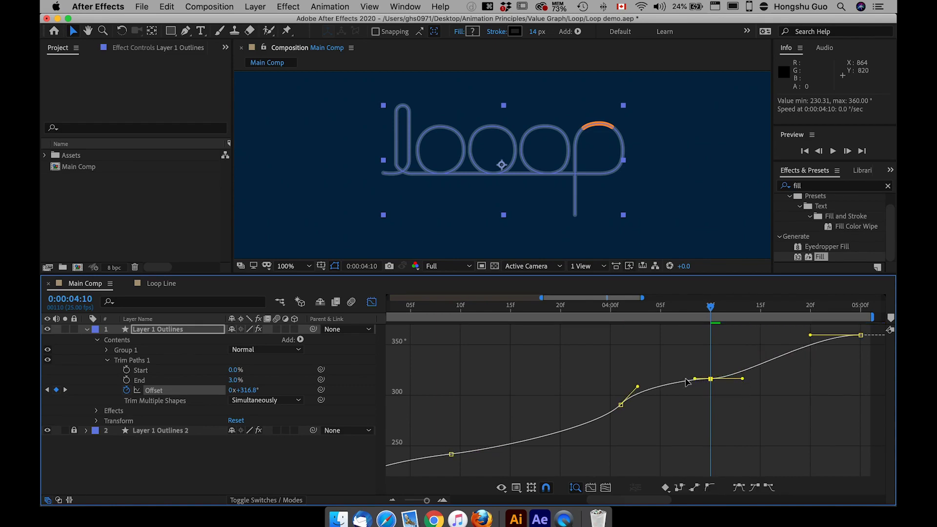
pyautogui.moveTo(743, 378); pyautogui.dragTo(742, 373)
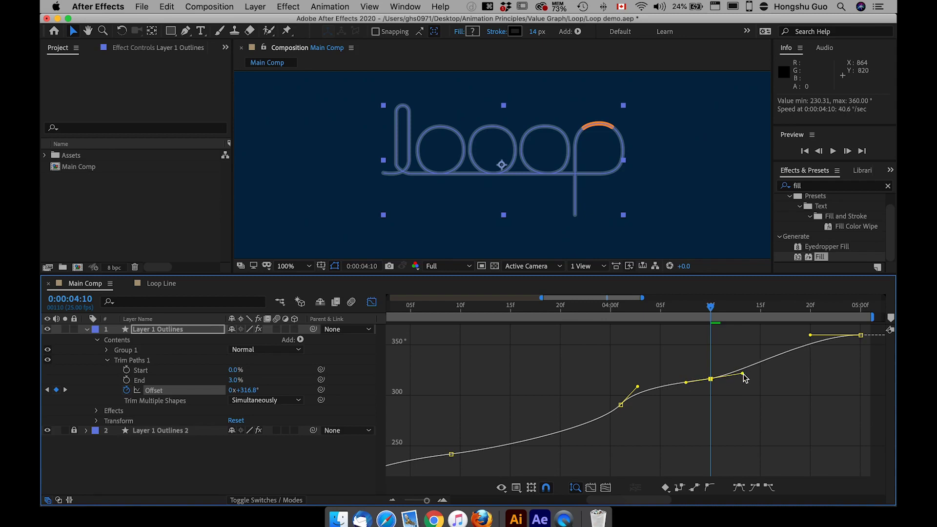
# Shorten and steepen the incoming handle of the last Offset keyframe at 5:00 to about 1x+207 °/sec
pyautogui.hscroll(5, 717, 389)
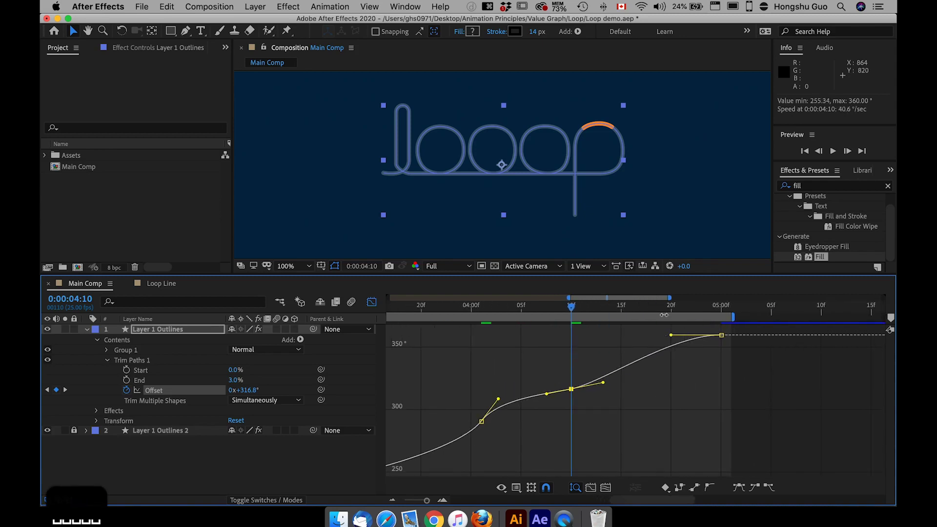
pyautogui.moveTo(623, 310); pyautogui.dragTo(721, 308)
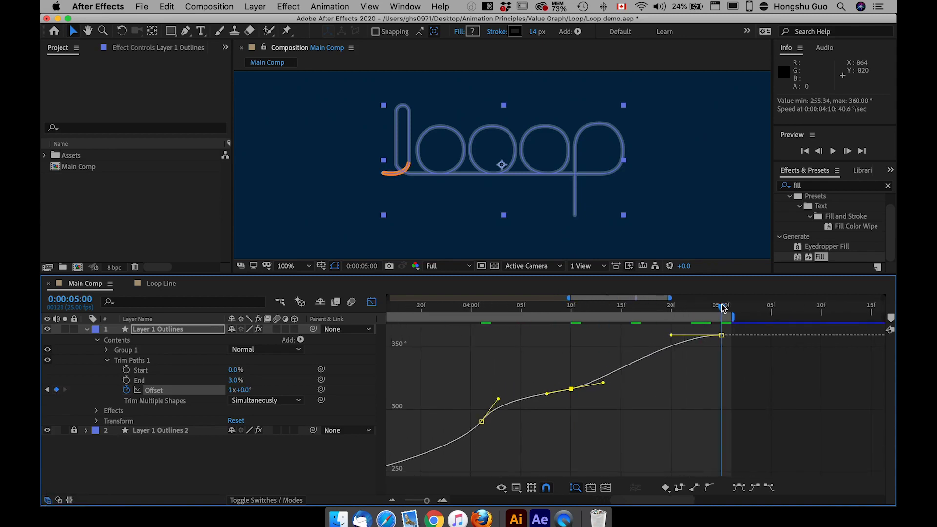
pyautogui.click(720, 335)
pyautogui.moveTo(671, 335); pyautogui.dragTo(710, 377)
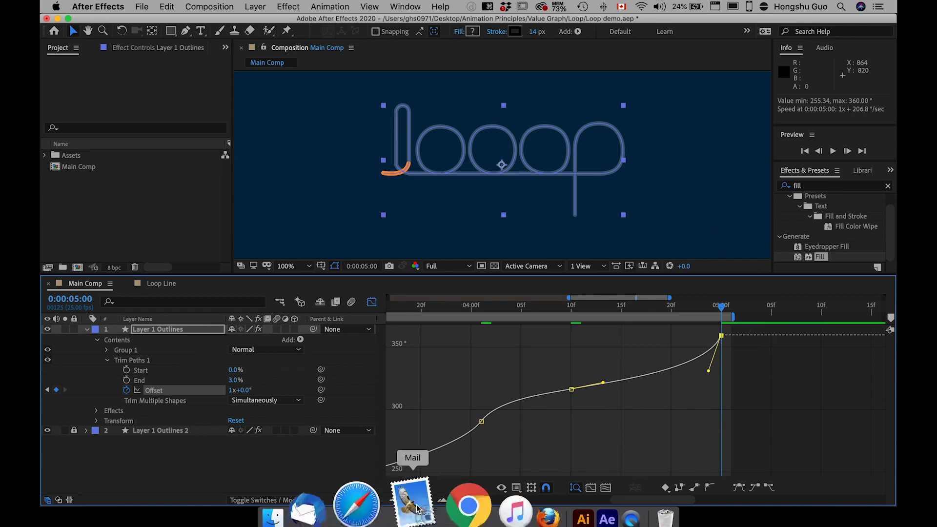
# Fit the full timeline in view and preview the animation from 0:00, with the layer deselected
pyautogui.click(421, 503)
pyautogui.moveTo(422, 505); pyautogui.dragTo(391, 505)
pyautogui.click(472, 459)
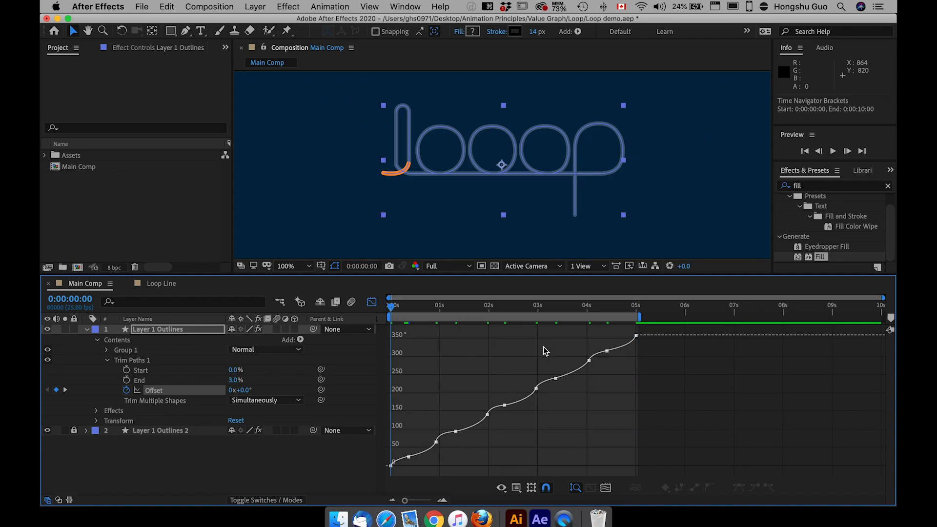
pyautogui.press('space')
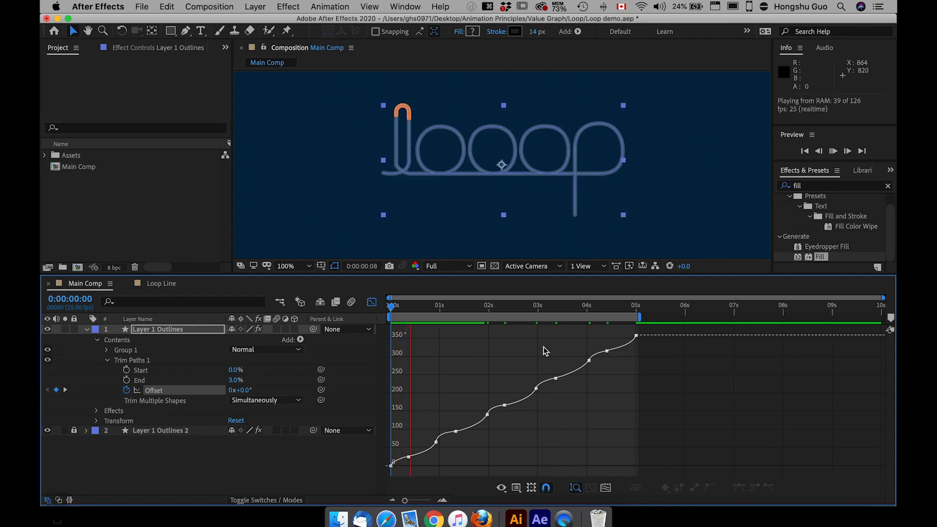
pyautogui.click(305, 463)
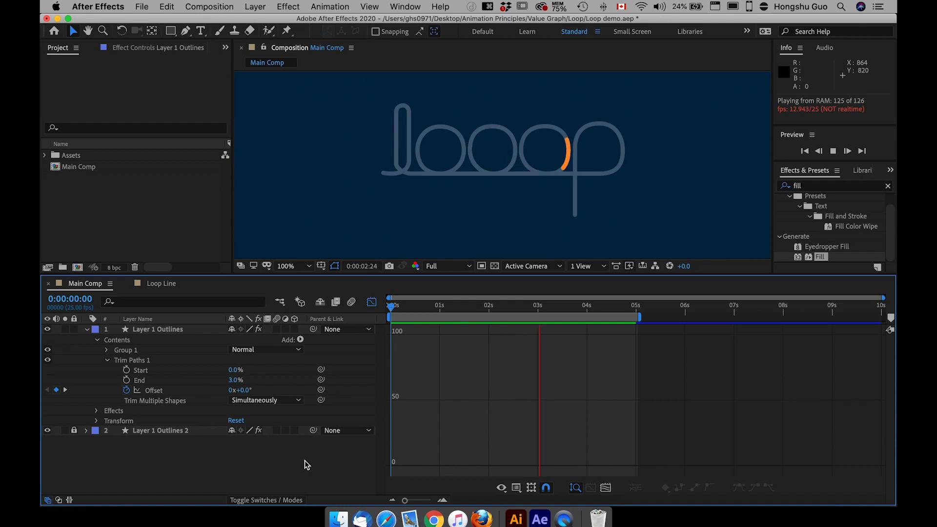
# Return to 0:00, check the Offset keyframes in the layer view, and show the Offset value graph again
pyautogui.moveTo(496, 305); pyautogui.dragTo(378, 311)
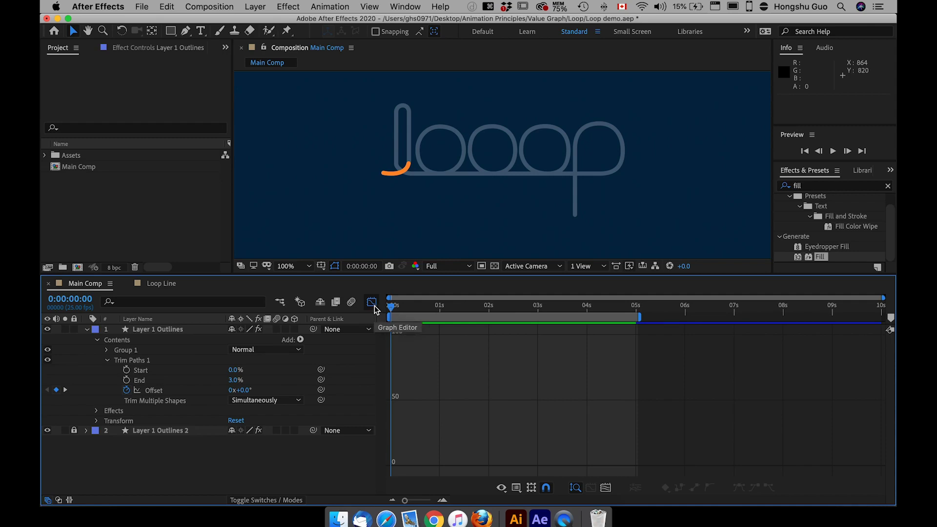
pyautogui.click(373, 305)
pyautogui.click(153, 390)
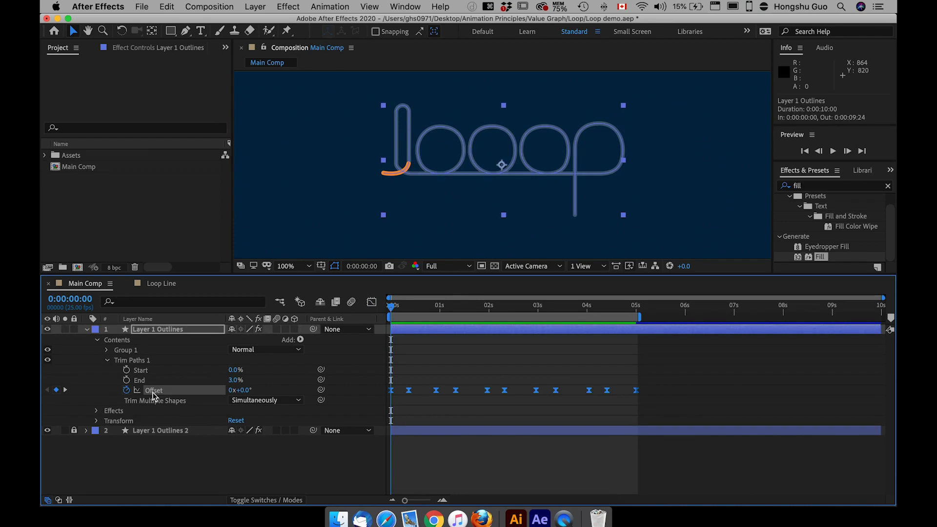
pyautogui.click(371, 302)
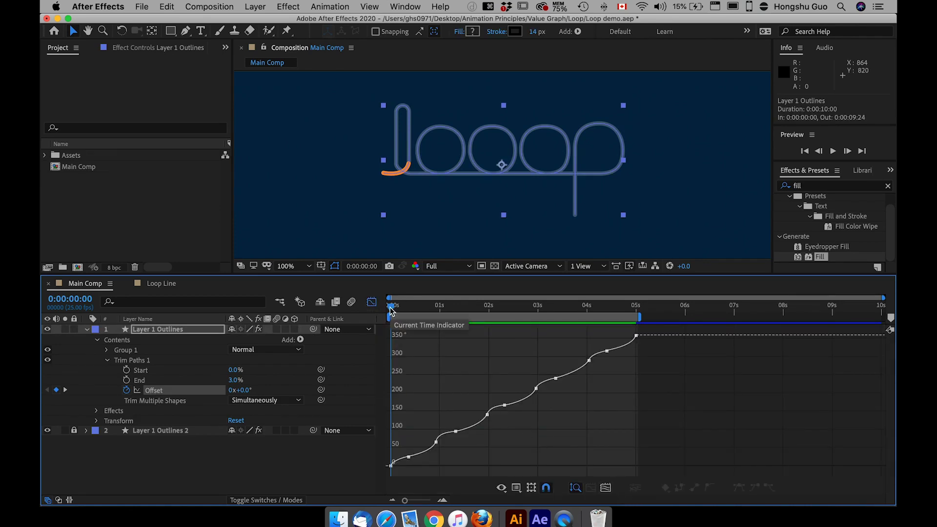
# Preview the animation with the layer deselected, stop playback, and return from the value graph to the layer bar view
pyautogui.press('space')
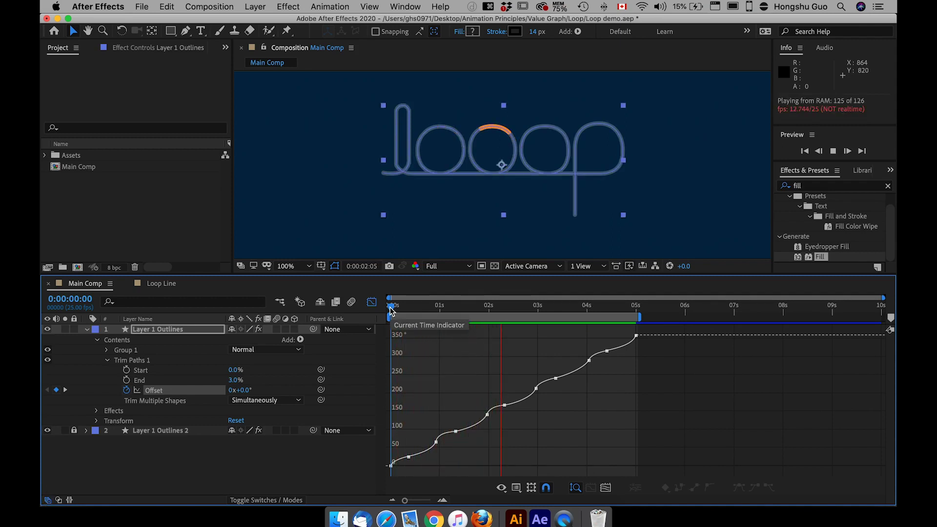
pyautogui.click(344, 457)
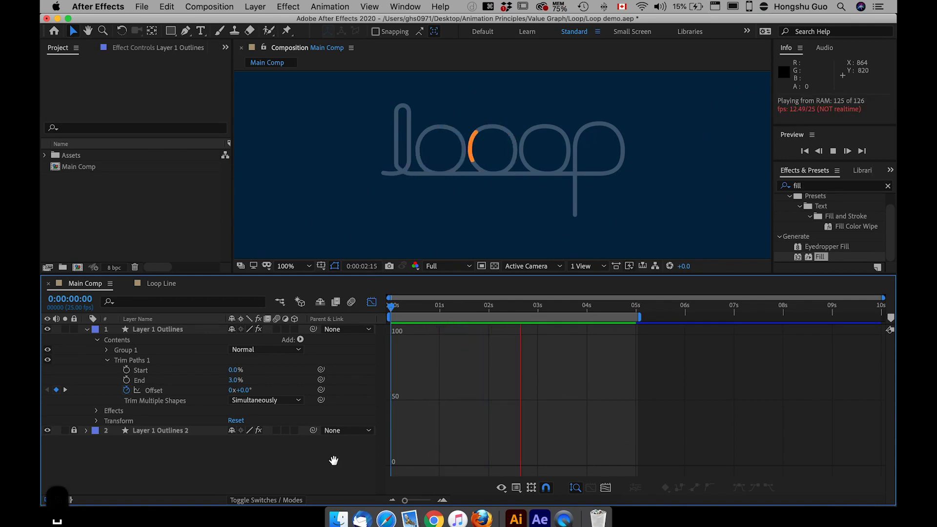
pyautogui.press('space')
pyautogui.click(371, 302)
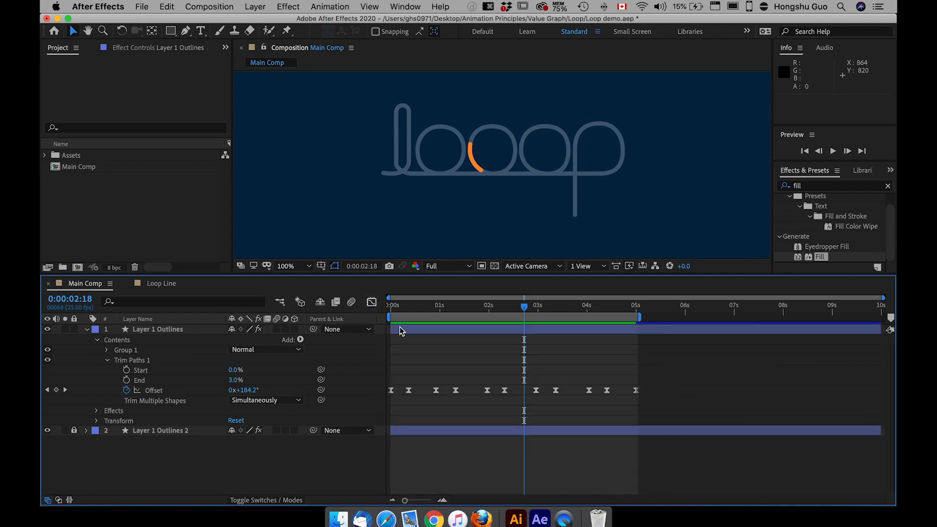
# Duplicate the orange Layer 1 Outlines layer and place the copy directly beneath the original
pyautogui.click(169, 330)
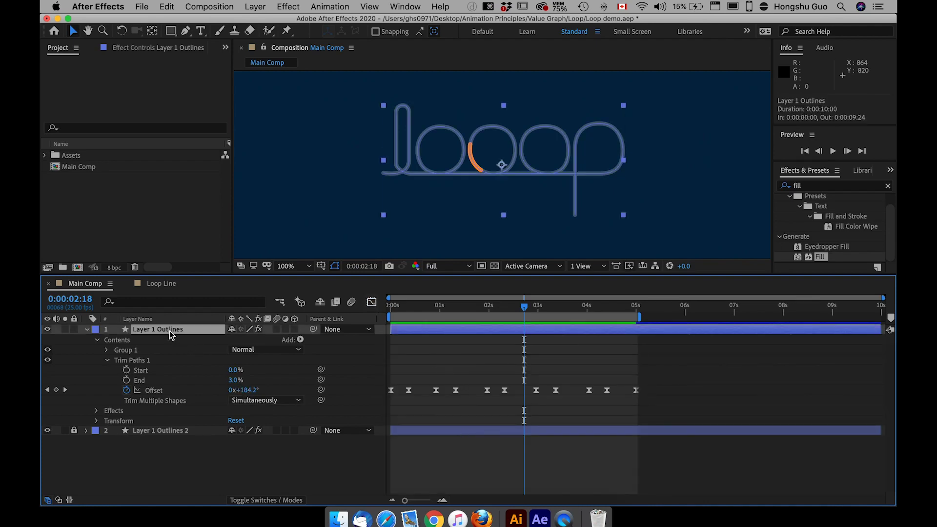
pyautogui.click(189, 478)
pyautogui.click(160, 330)
pyautogui.press('super+d')
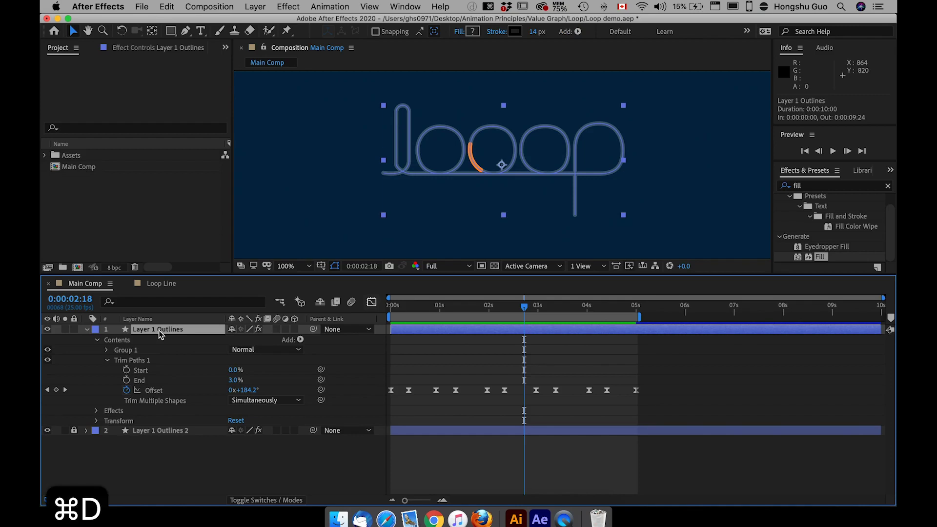
pyautogui.moveTo(180, 331)
pyautogui.mouseDown()
pyautogui.moveTo(182, 346)
pyautogui.moveTo(172, 344)
pyautogui.mouseUp()
# Shift the duplicated layer so it starts one frame after the orange layer, checking the offset at frame 3
pyautogui.moveTo(410, 313); pyautogui.dragTo(389, 308)
pyautogui.press('=')
pyautogui.moveTo(405, 341); pyautogui.dragTo(409, 343)
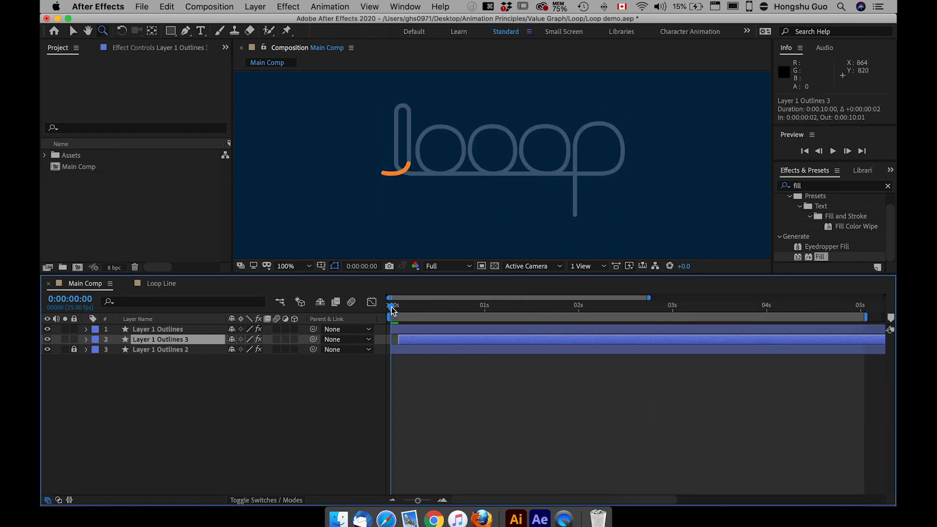
pyautogui.moveTo(394, 308); pyautogui.dragTo(405, 308)
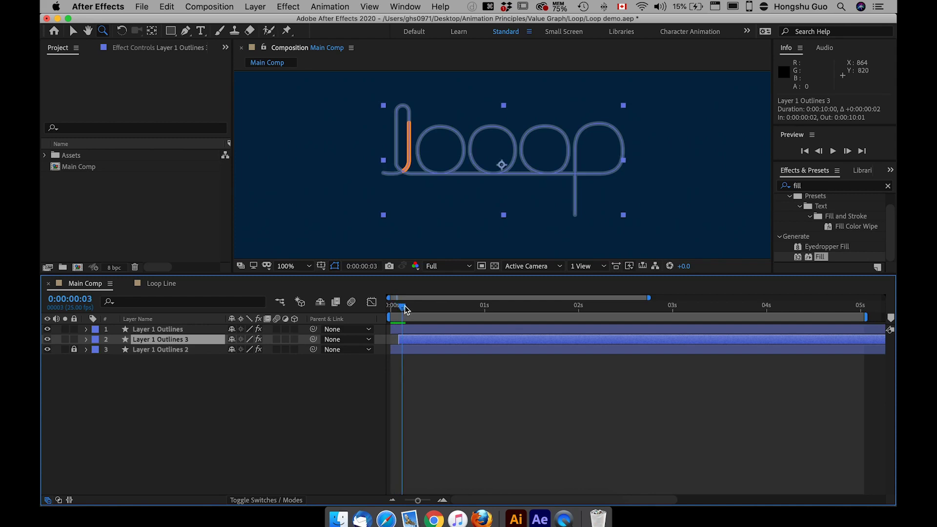
pyautogui.moveTo(416, 345); pyautogui.dragTo(414, 345)
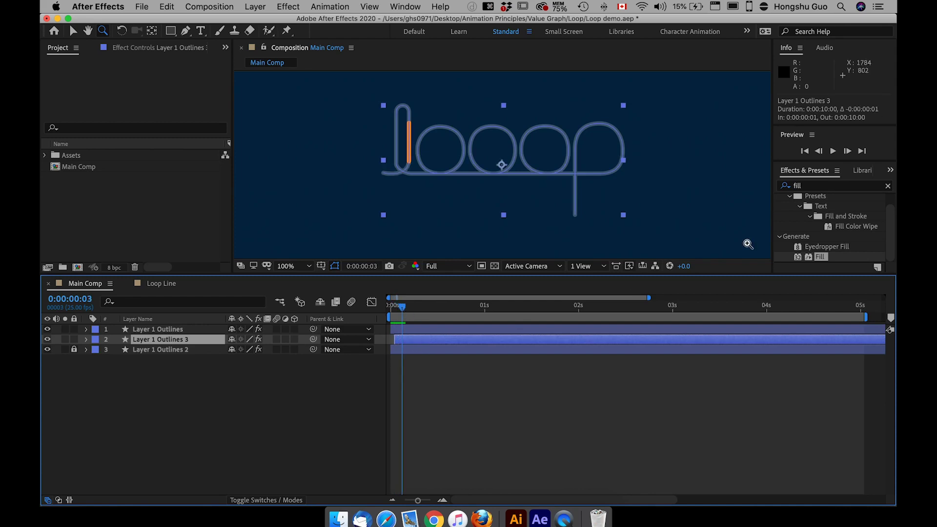
# Change the Fill effect color of Layer 1 Outlines 3 to light blue, 38DEFF
pyautogui.click(166, 49)
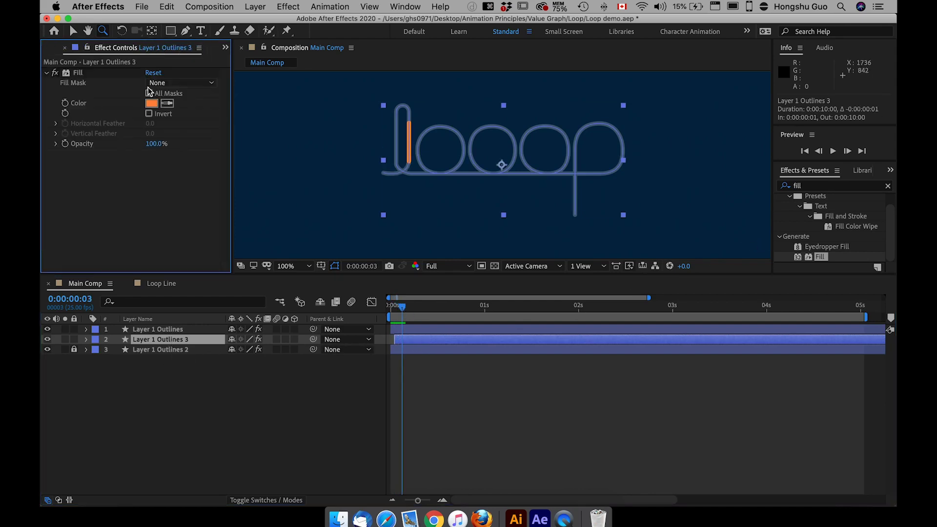
pyautogui.click(152, 104)
pyautogui.click(236, 265)
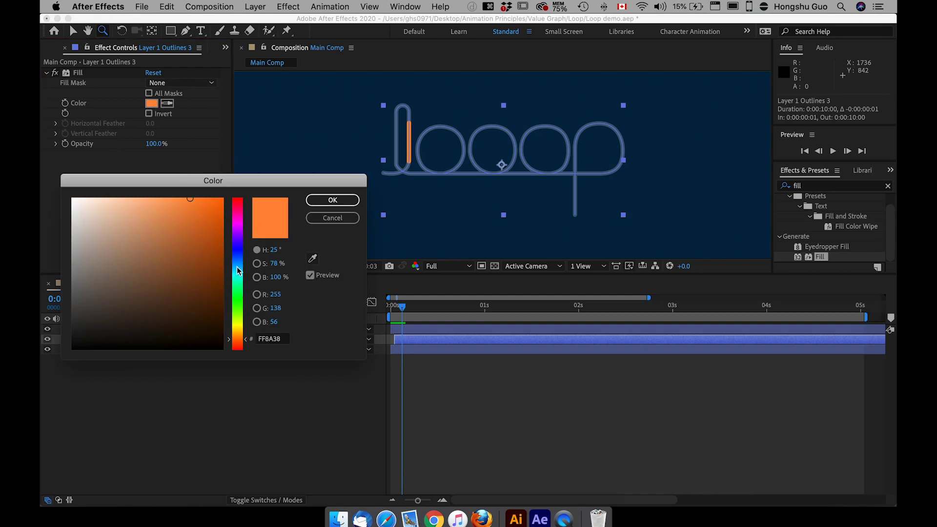
pyautogui.click(238, 274)
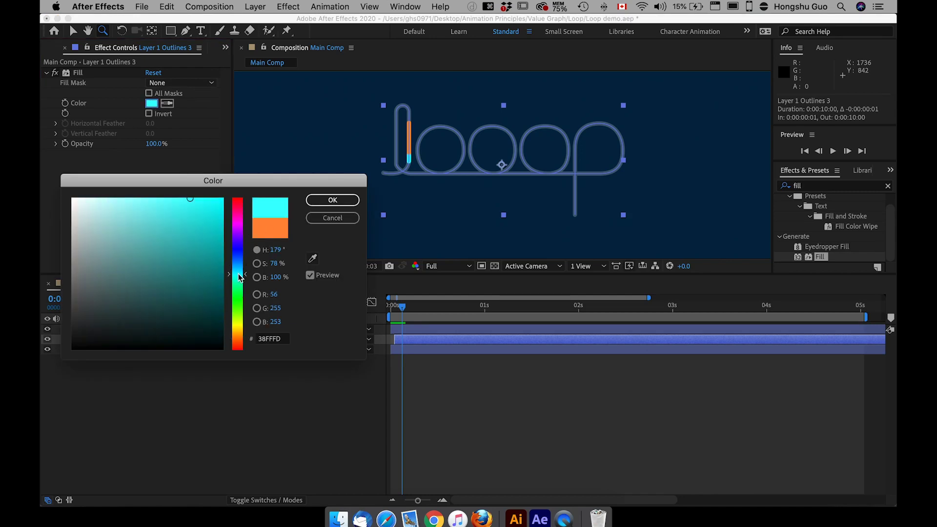
pyautogui.click(240, 269)
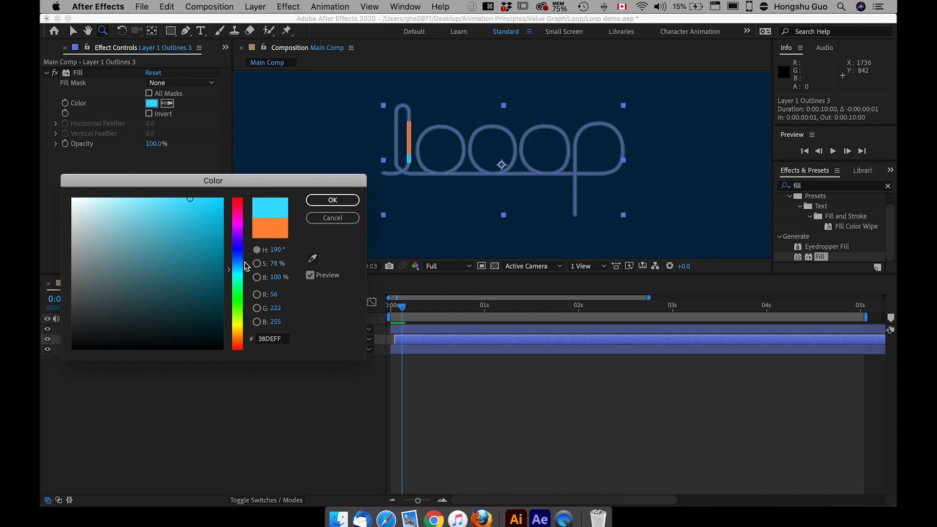
pyautogui.click(332, 199)
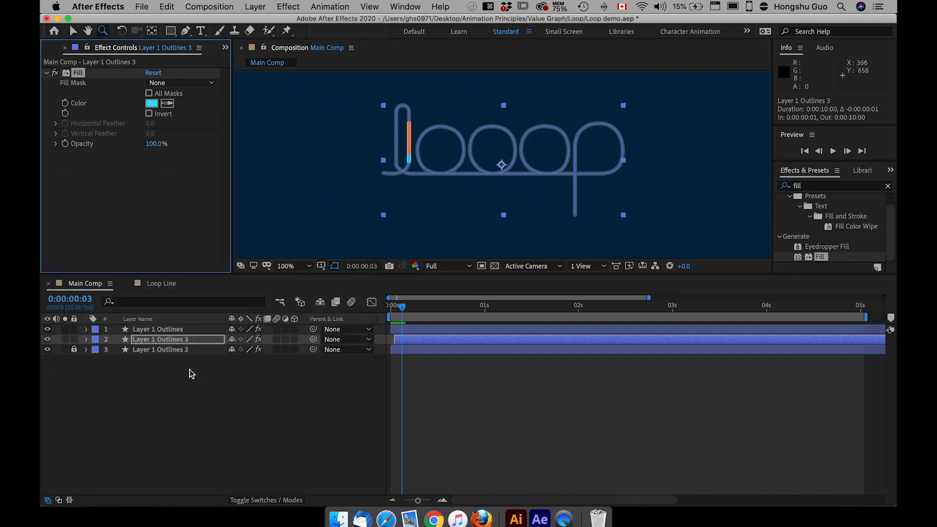
# Duplicate the light blue layer, place the copy beneath it, and shift the copy one frame later to start at 0:00:00:02
pyautogui.click(167, 341)
pyautogui.press('super+d')
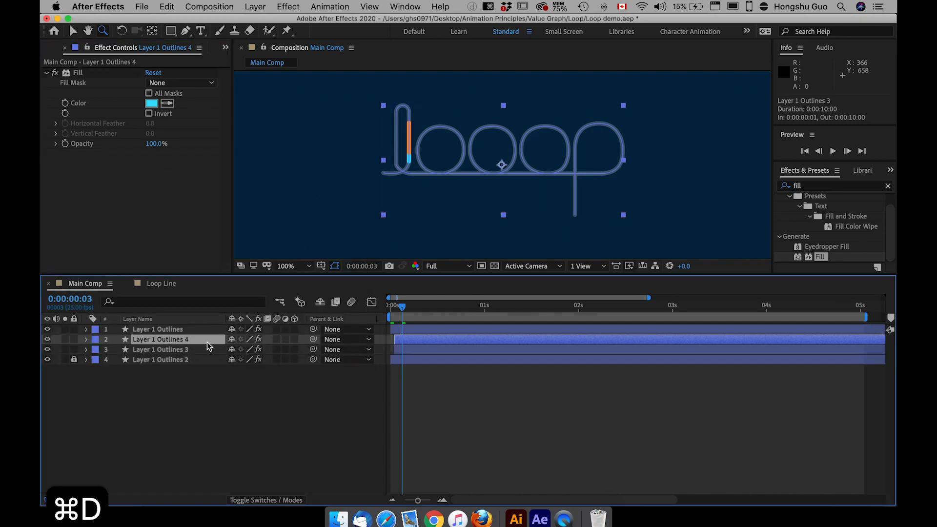
pyautogui.press('super+bracketleft')
pyautogui.moveTo(395, 349); pyautogui.dragTo(399, 348)
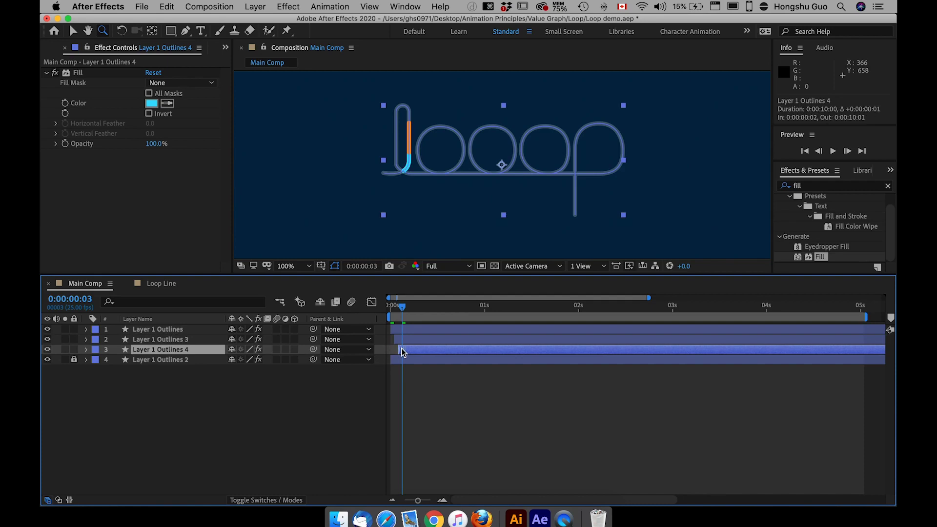
# Change the Fill effect color of Layer 1 Outlines 4 to yellow and deselect the layer
pyautogui.click(152, 104)
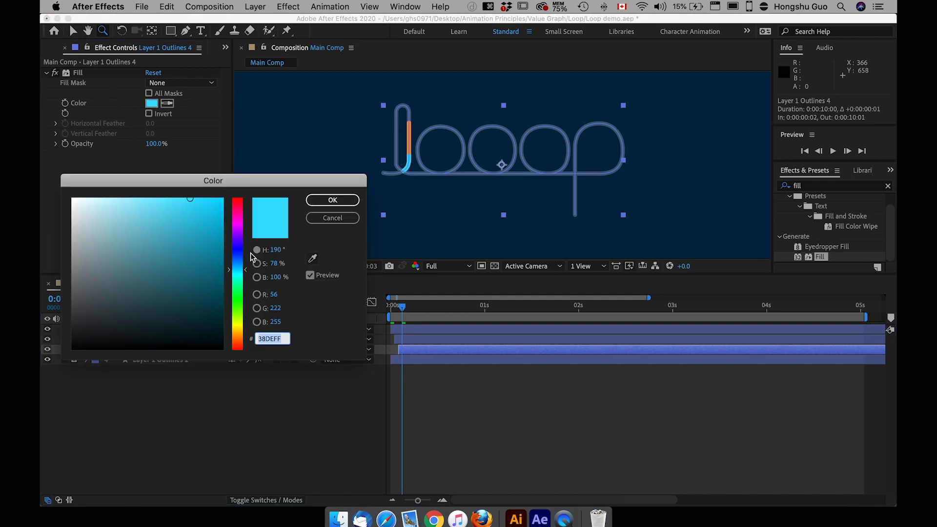
pyautogui.moveTo(231, 319); pyautogui.dragTo(236, 326)
pyautogui.click(318, 199)
pyautogui.click(365, 413)
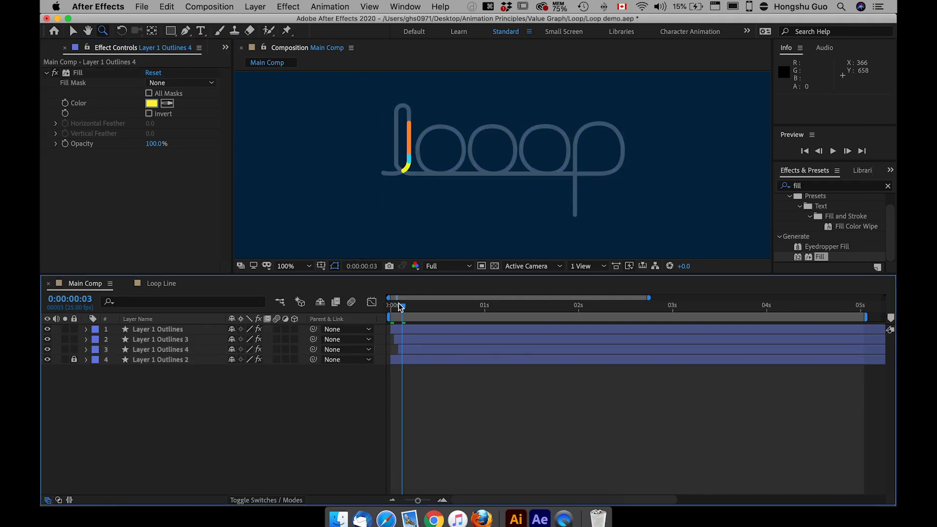
# Preview the three-colored line animation from 0:00, then stop playback
pyautogui.moveTo(390, 310); pyautogui.dragTo(382, 311)
pyautogui.press('space')
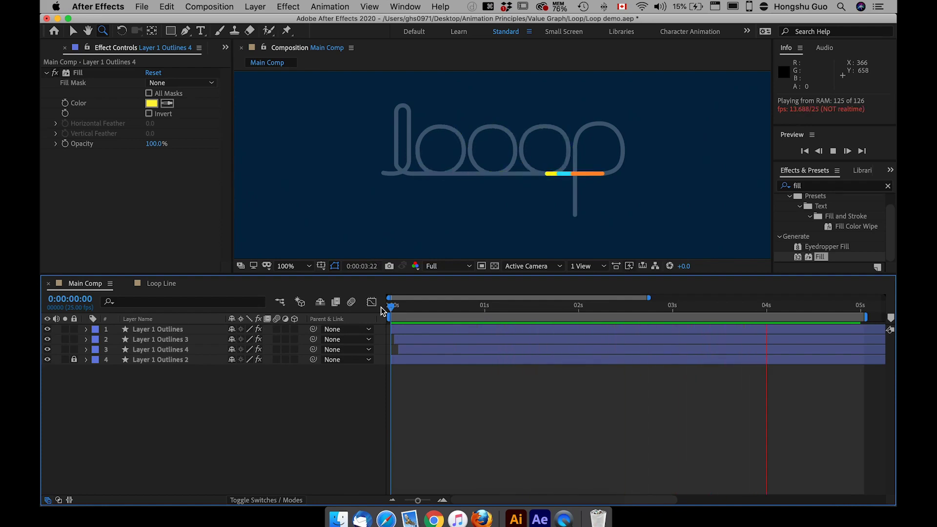
pyautogui.press('space')
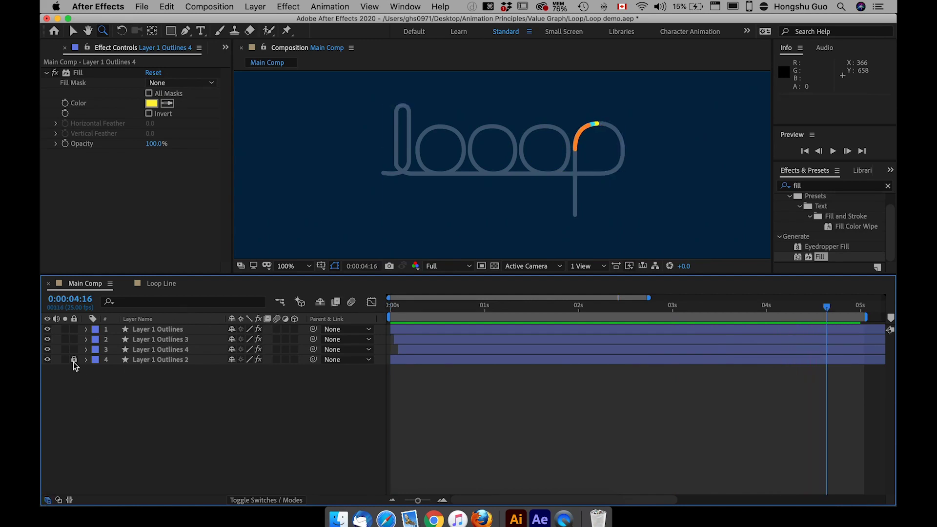
# Unlock the gray lettering layer, Layer 1 Outlines 2, and add Trim Paths to its contents
pyautogui.click(74, 360)
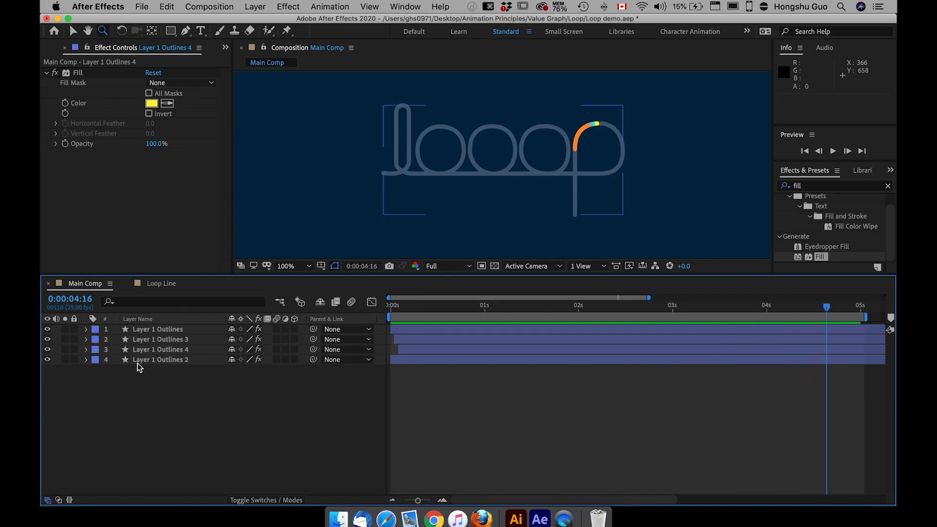
pyautogui.click(141, 360)
pyautogui.click(87, 360)
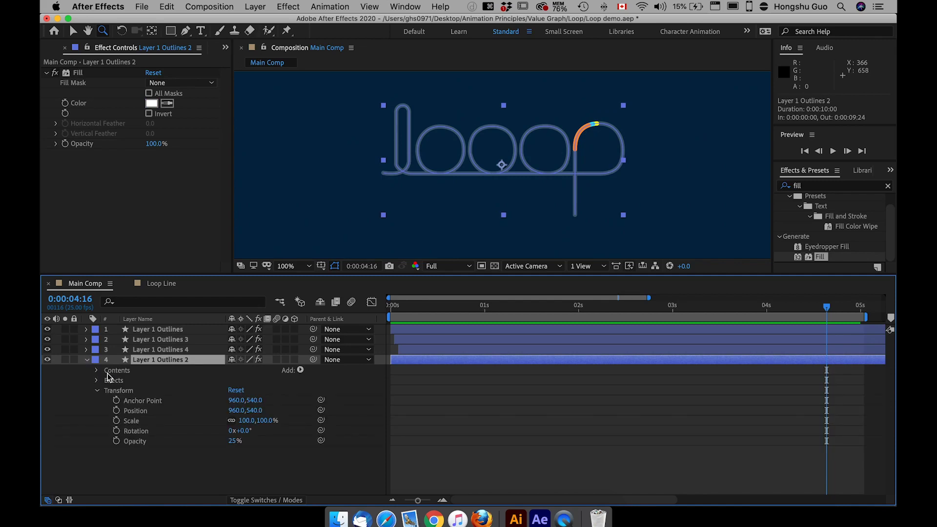
pyautogui.click(96, 370)
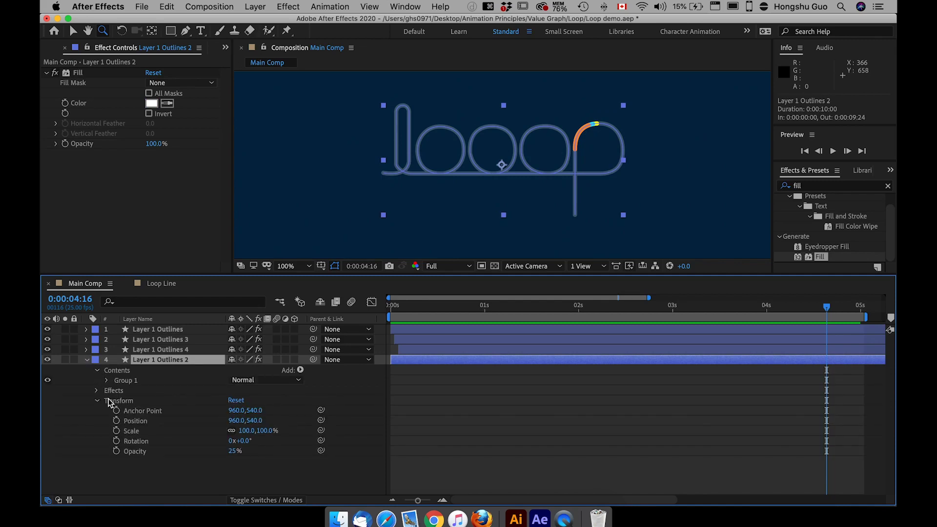
pyautogui.click(97, 391)
pyautogui.click(98, 392)
pyautogui.click(300, 371)
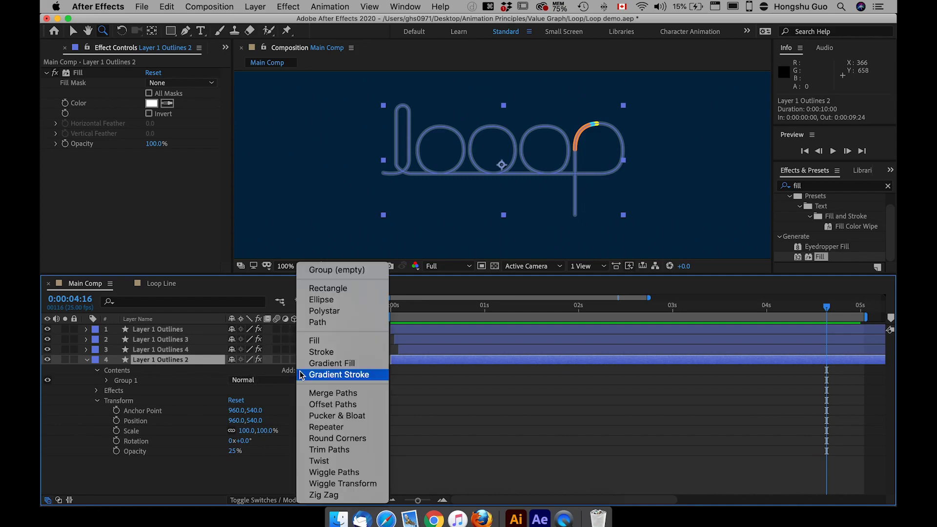
pyautogui.click(348, 449)
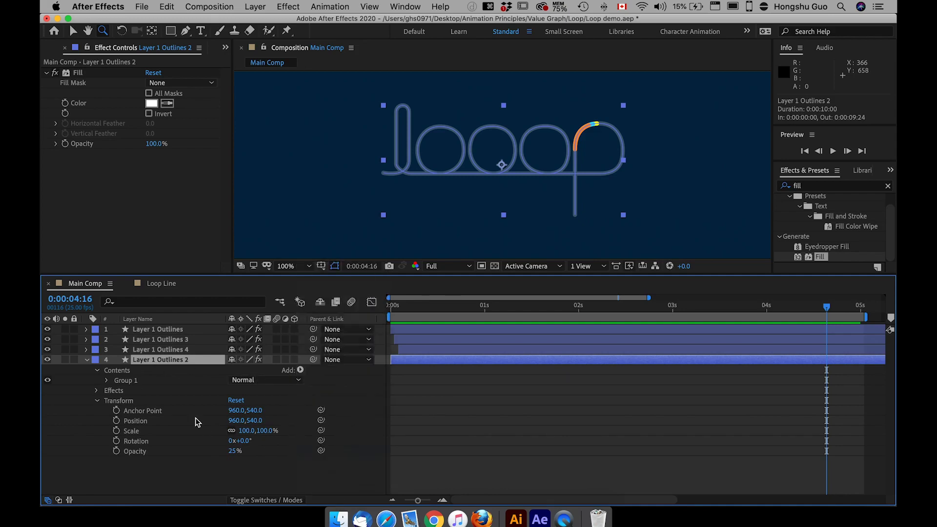
pyautogui.click(107, 390)
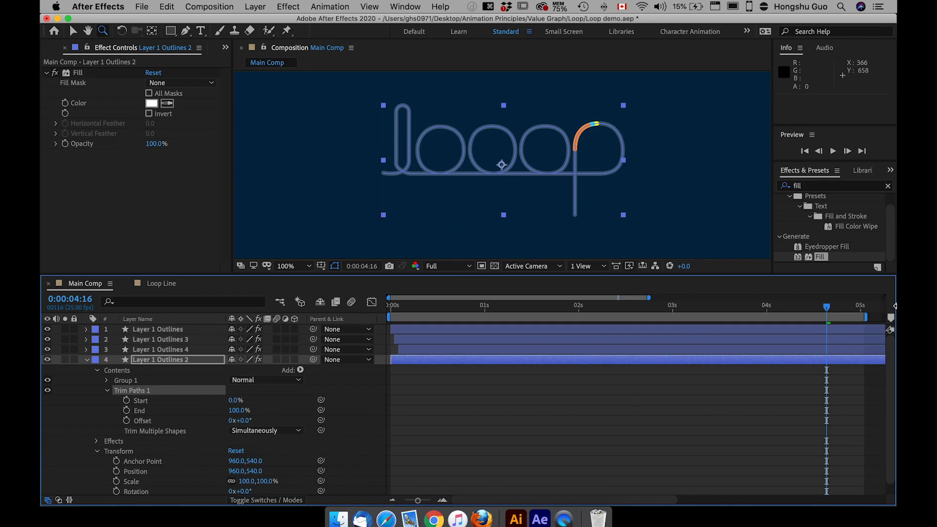
# Keyframe the lettering layer's Trim Paths End at 100% at 5:00 and 0% at 0:00
pyautogui.click(863, 316)
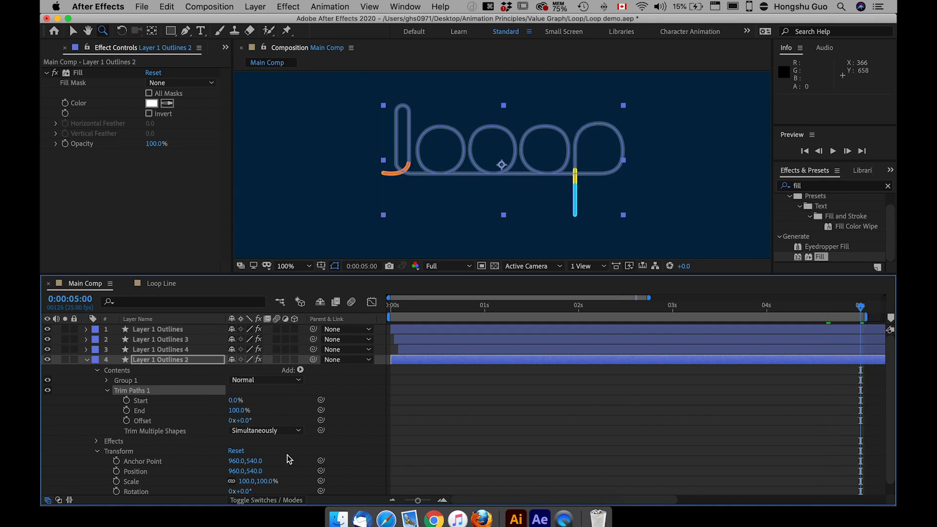
pyautogui.click(127, 411)
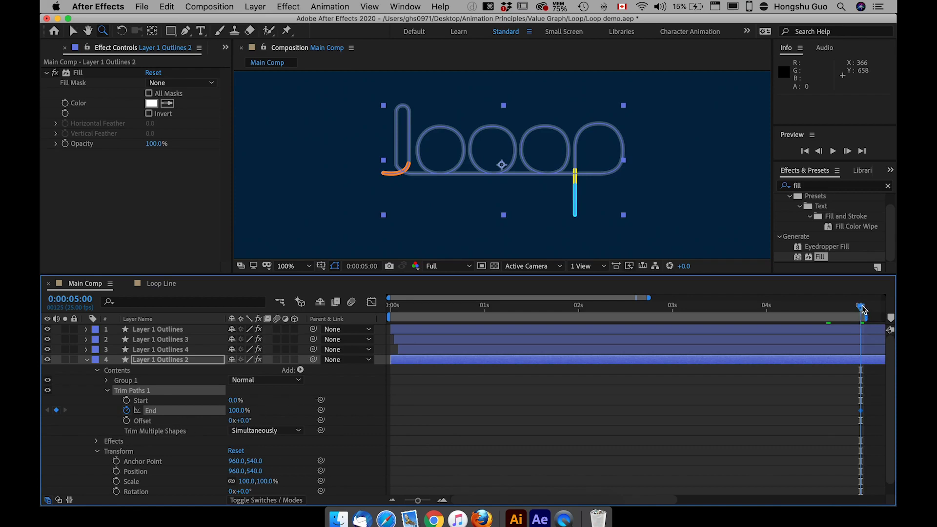
pyautogui.click(392, 311)
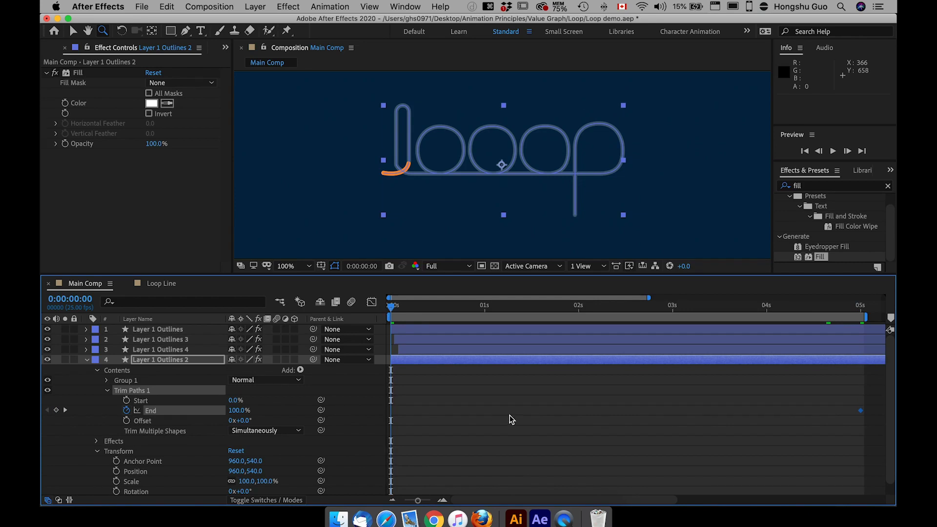
pyautogui.write('0')
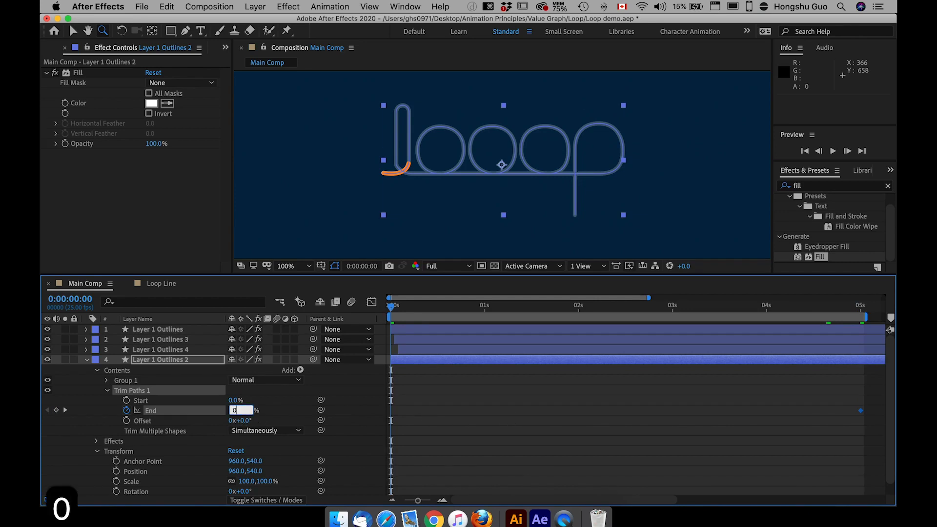
pyautogui.click(435, 405)
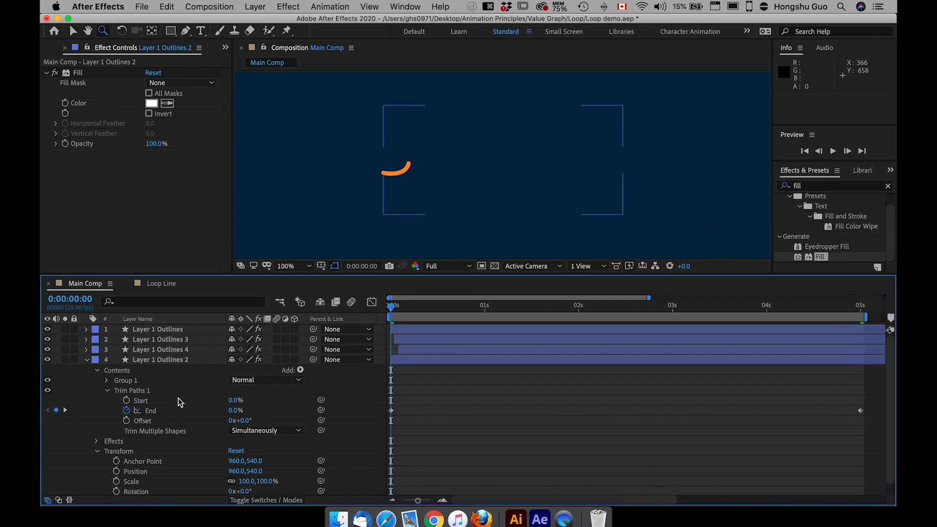
# Set the Opacity of Layer 1 Outlines 2 to 100% and start a preview from 0:00 with the layer deselected
pyautogui.click(132, 361)
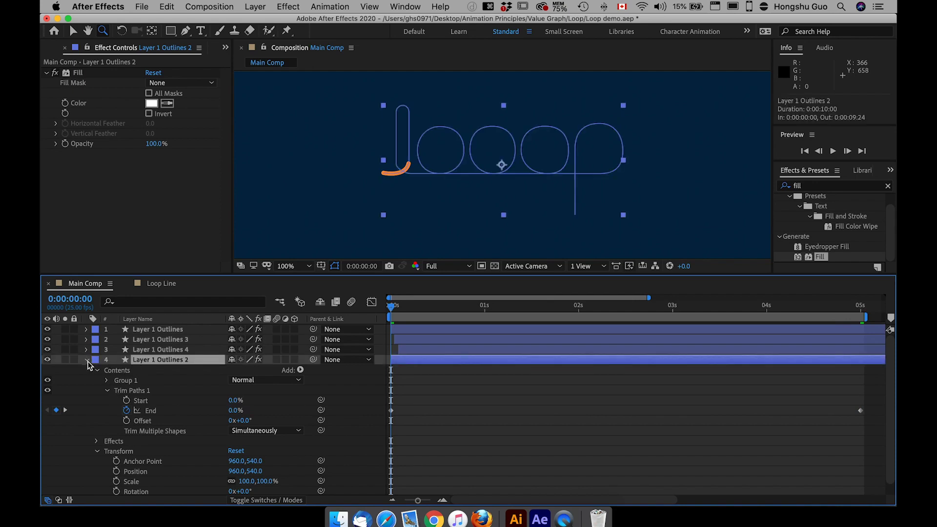
pyautogui.click(88, 360)
pyautogui.press('t')
pyautogui.click(233, 370)
pyautogui.write('100')
pyautogui.click(303, 418)
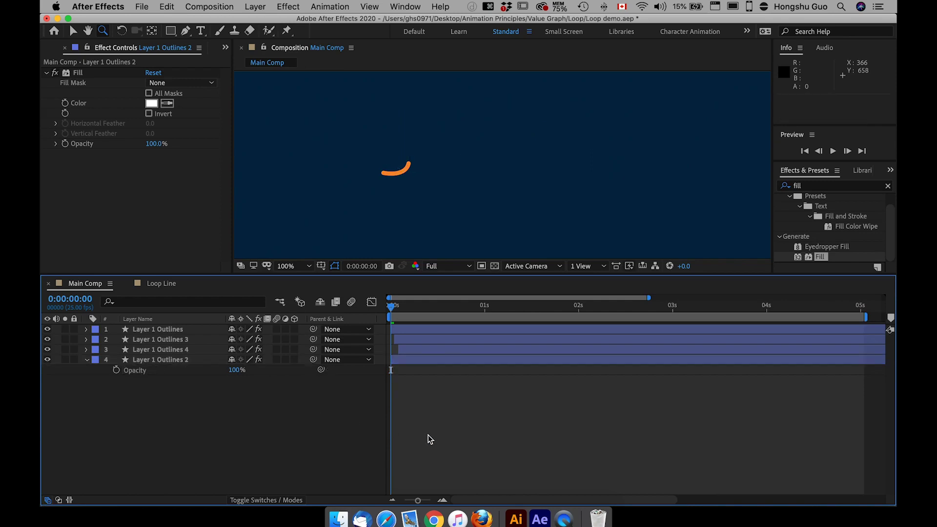
pyautogui.press('space')
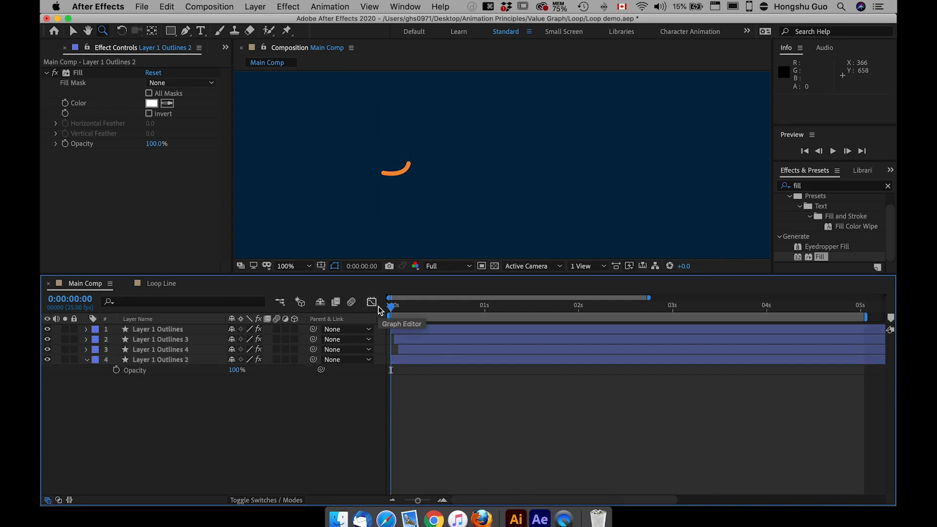